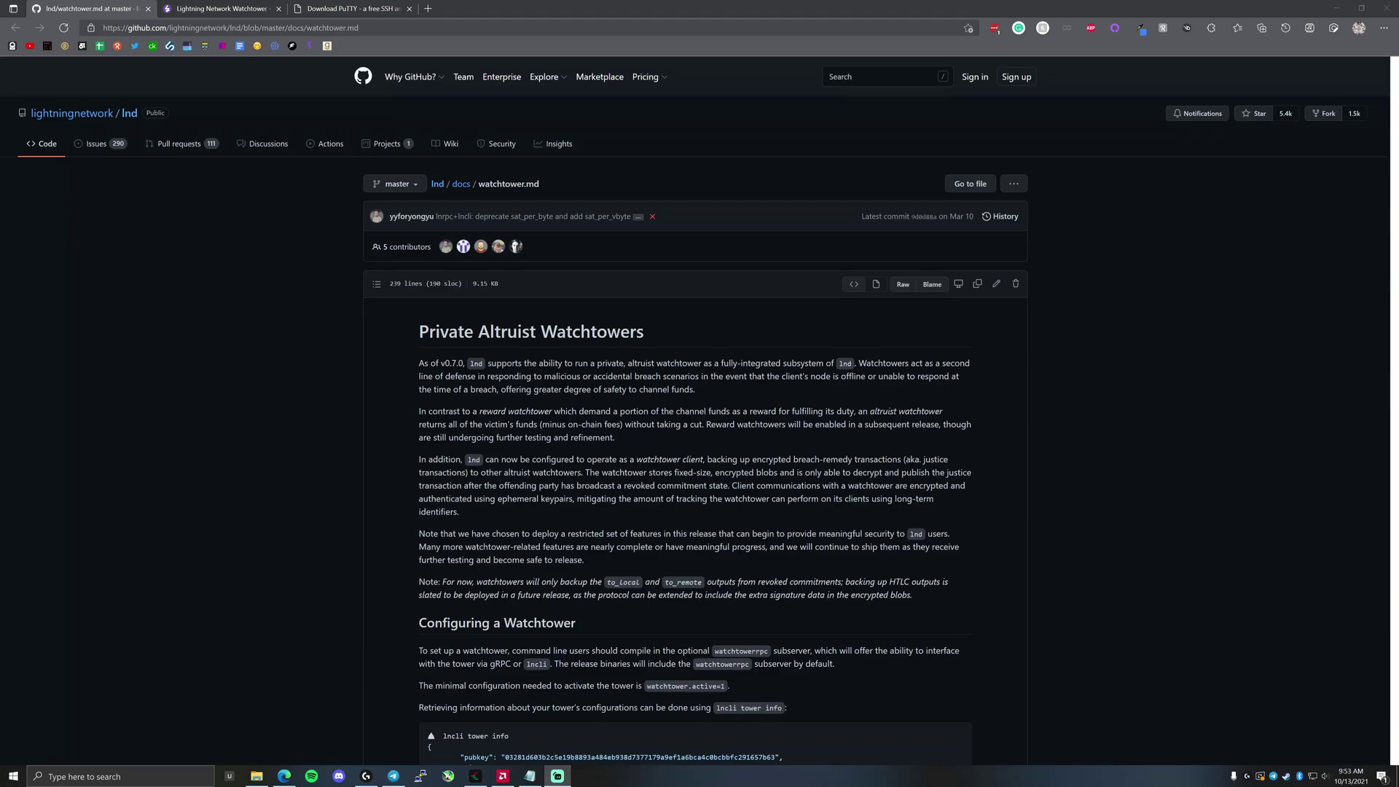
Step: Review the Lightning Network+ watchtower client steps, then bring up the putty.org download page
{"action": "key", "text": "ctrl+Tab"}
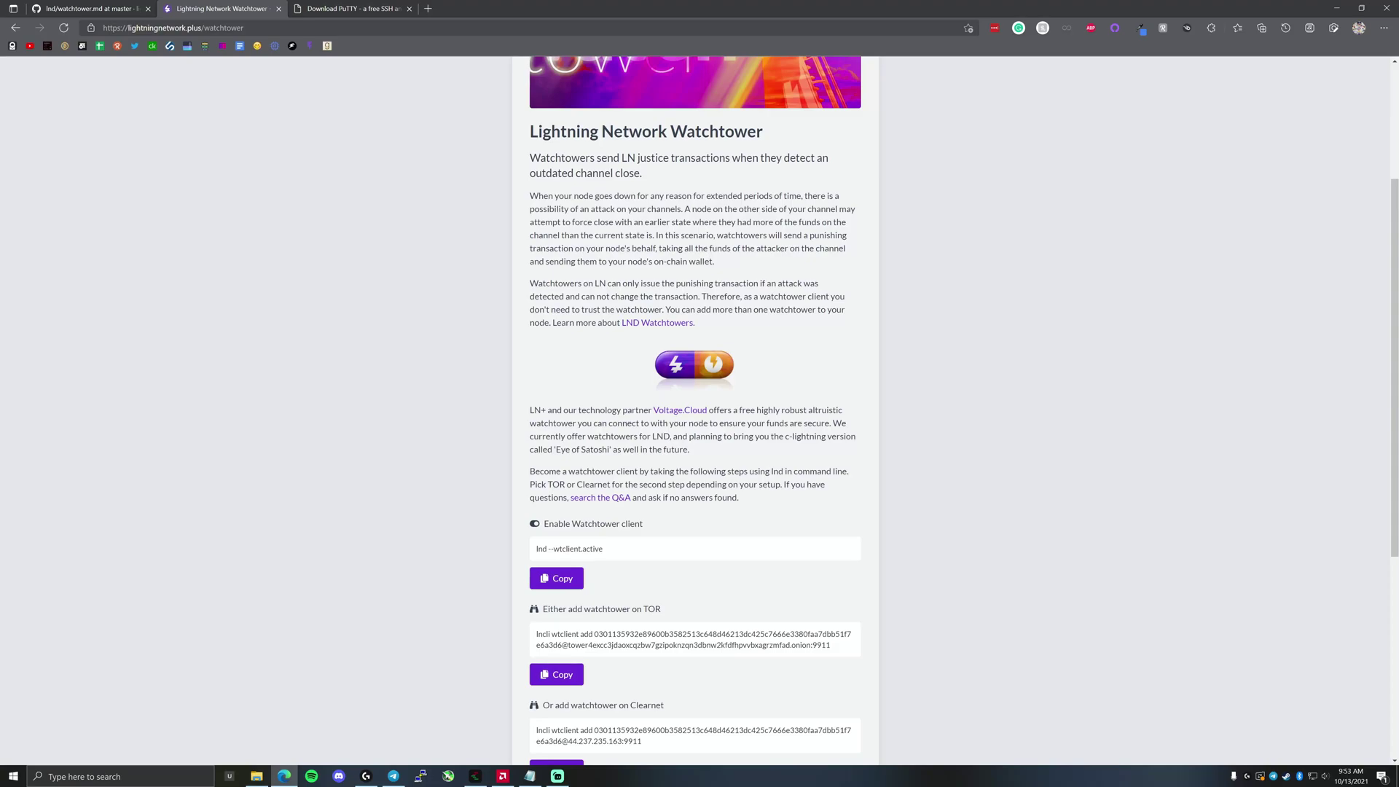
{"action": "left_click", "coordinate": [350, 8]}
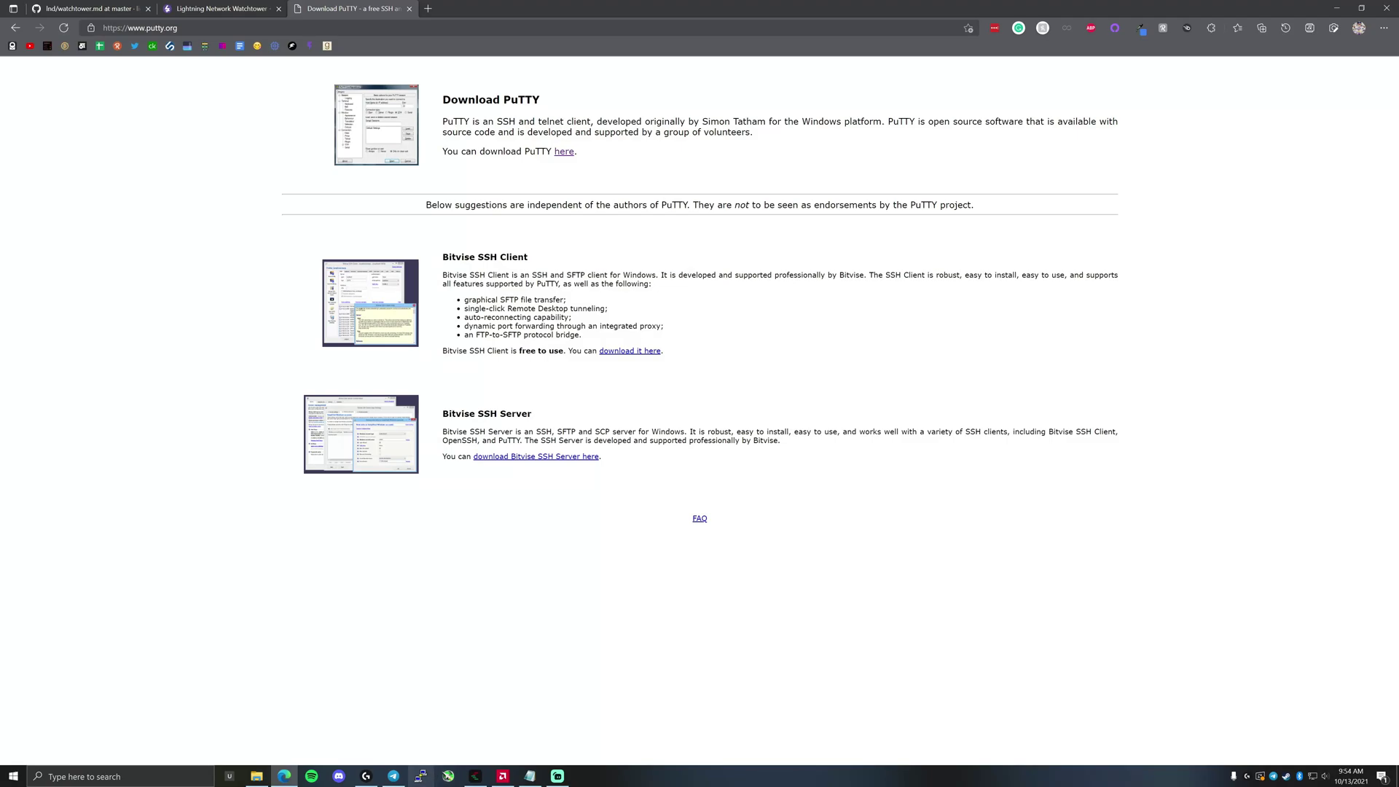
Step: Start an SSH session in PuTTY to host 192.168.0.27 on port 22
{"action": "left_click", "coordinate": [421, 776]}
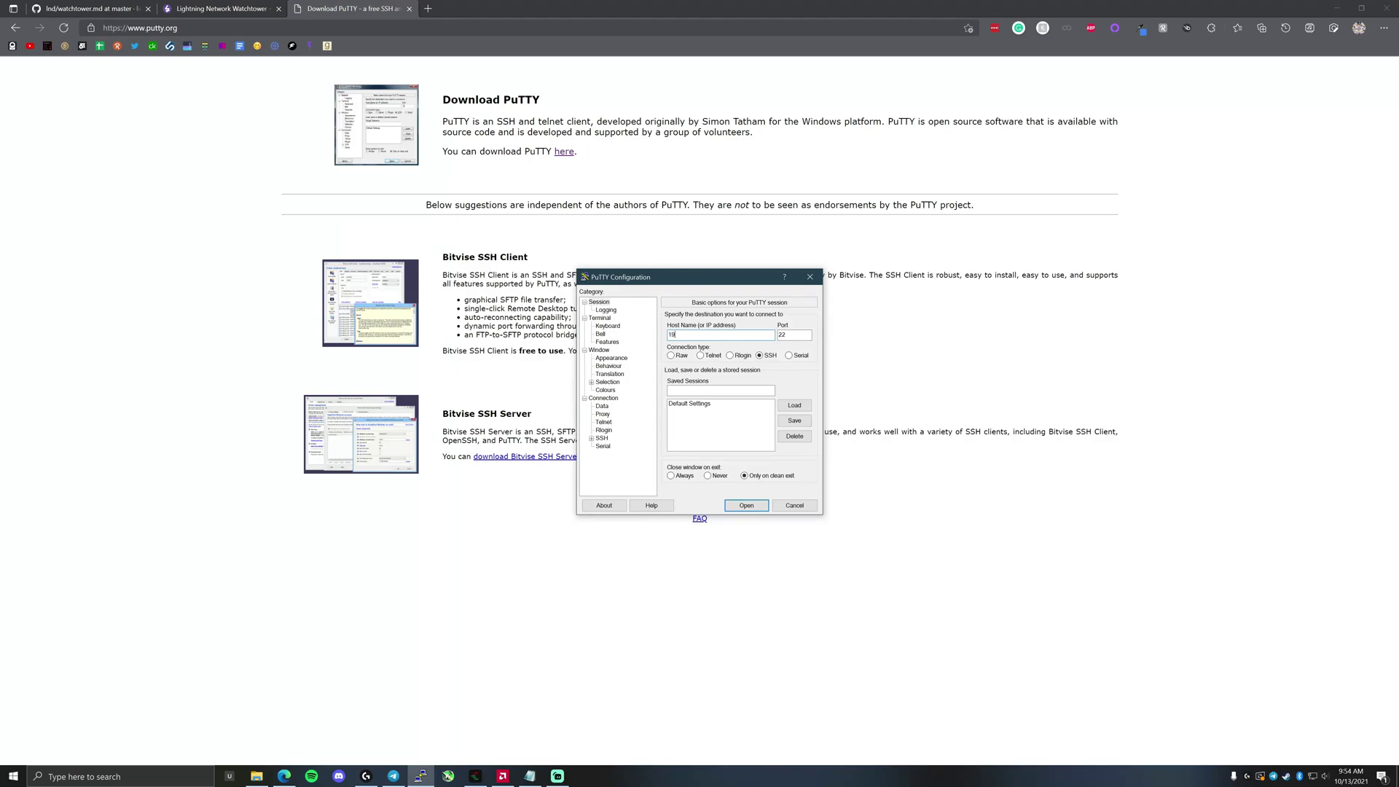
{"action": "type", "text": "192.168.0.27"}
{"action": "key", "text": "Return"}
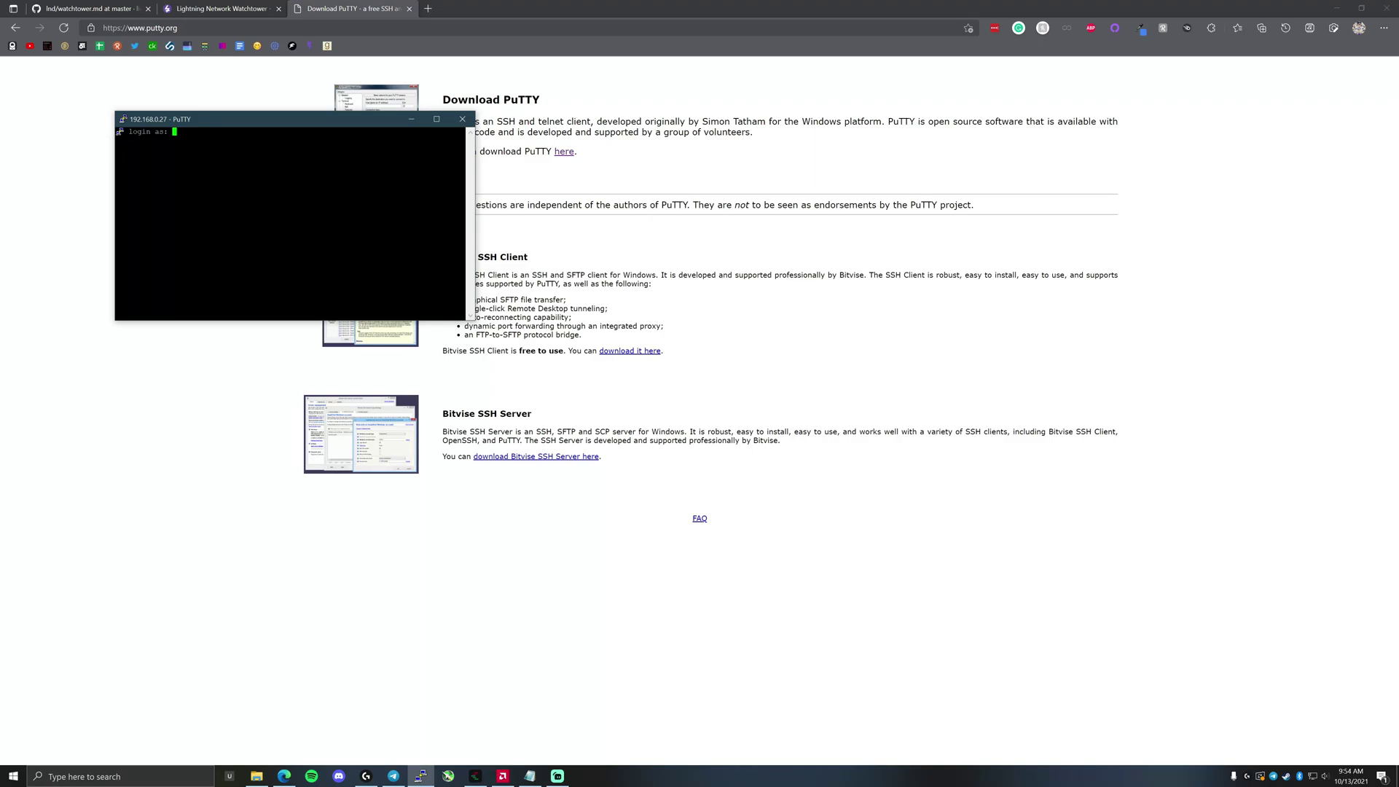
Step: Log in as umbrel and change into the umbrel/lnd folder
{"action": "type", "text": "umbrel"}
{"action": "key", "text": "Return"}
{"action": "key", "text": "Return"}
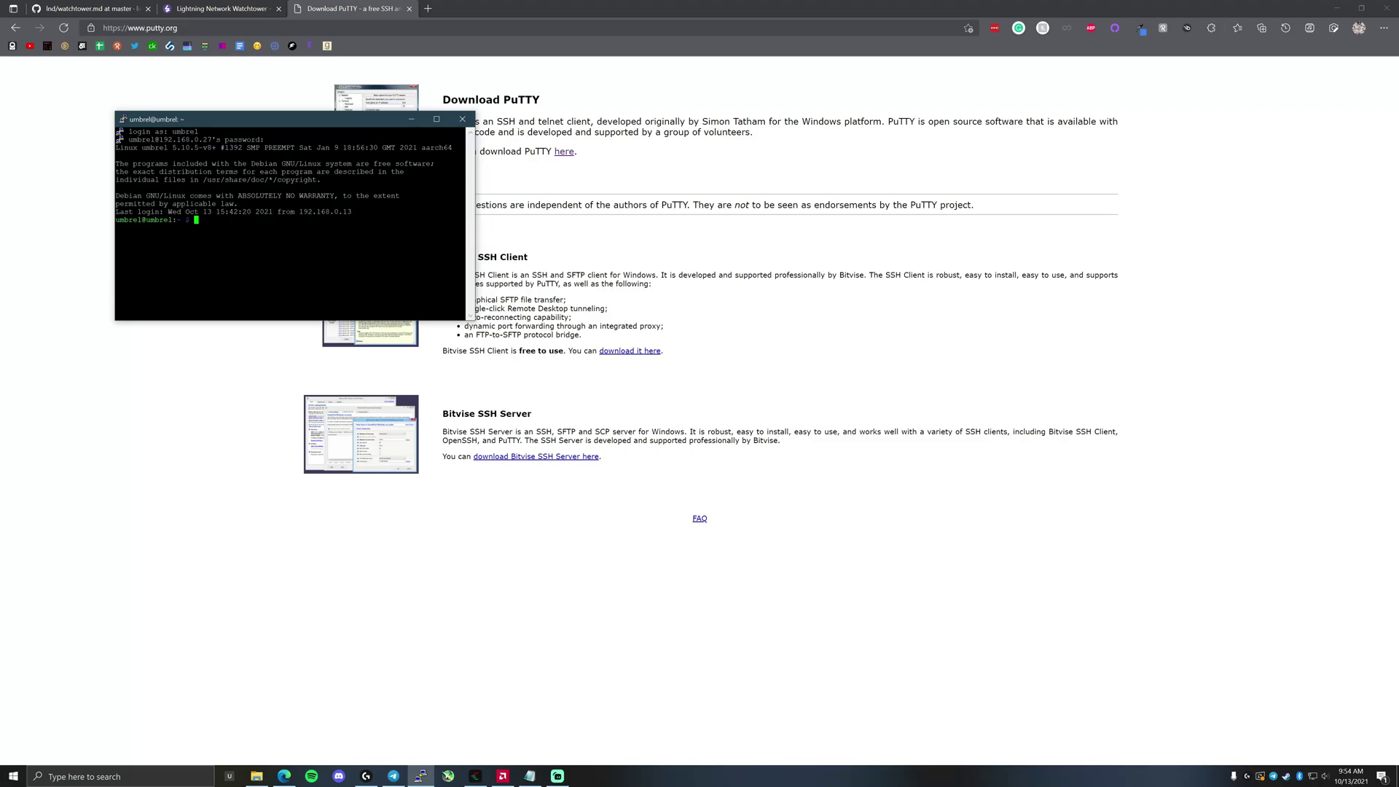
{"action": "type", "text": "cd umbrel"}
{"action": "key", "text": "Return"}
{"action": "type", "text": "cd lnd"}
{"action": "key", "text": "Return"}
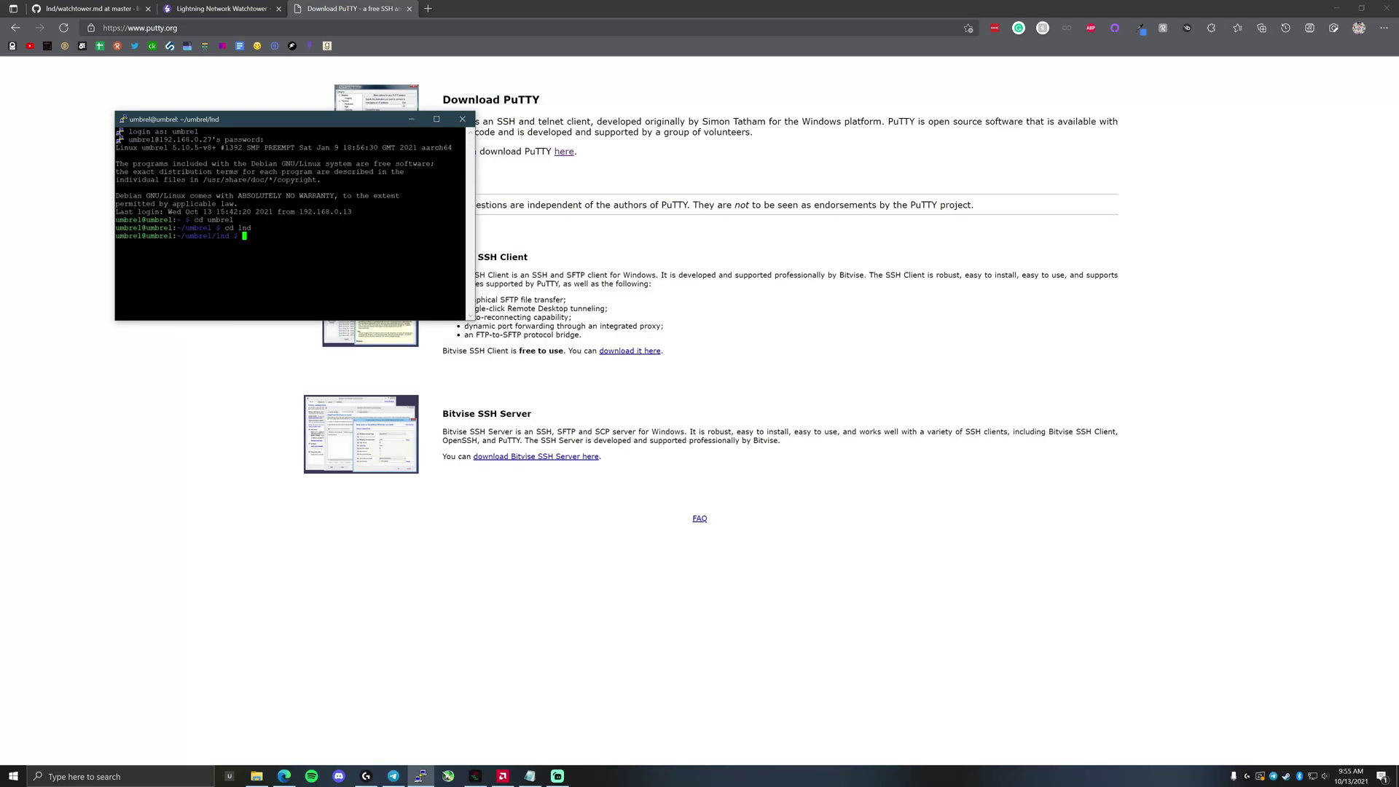
Step: List all lnd files with ls -a, run sudo nano lnd.conf, and bring up the Notepad sample
{"action": "type", "text": "ls -a"}
{"action": "key", "text": "Return"}
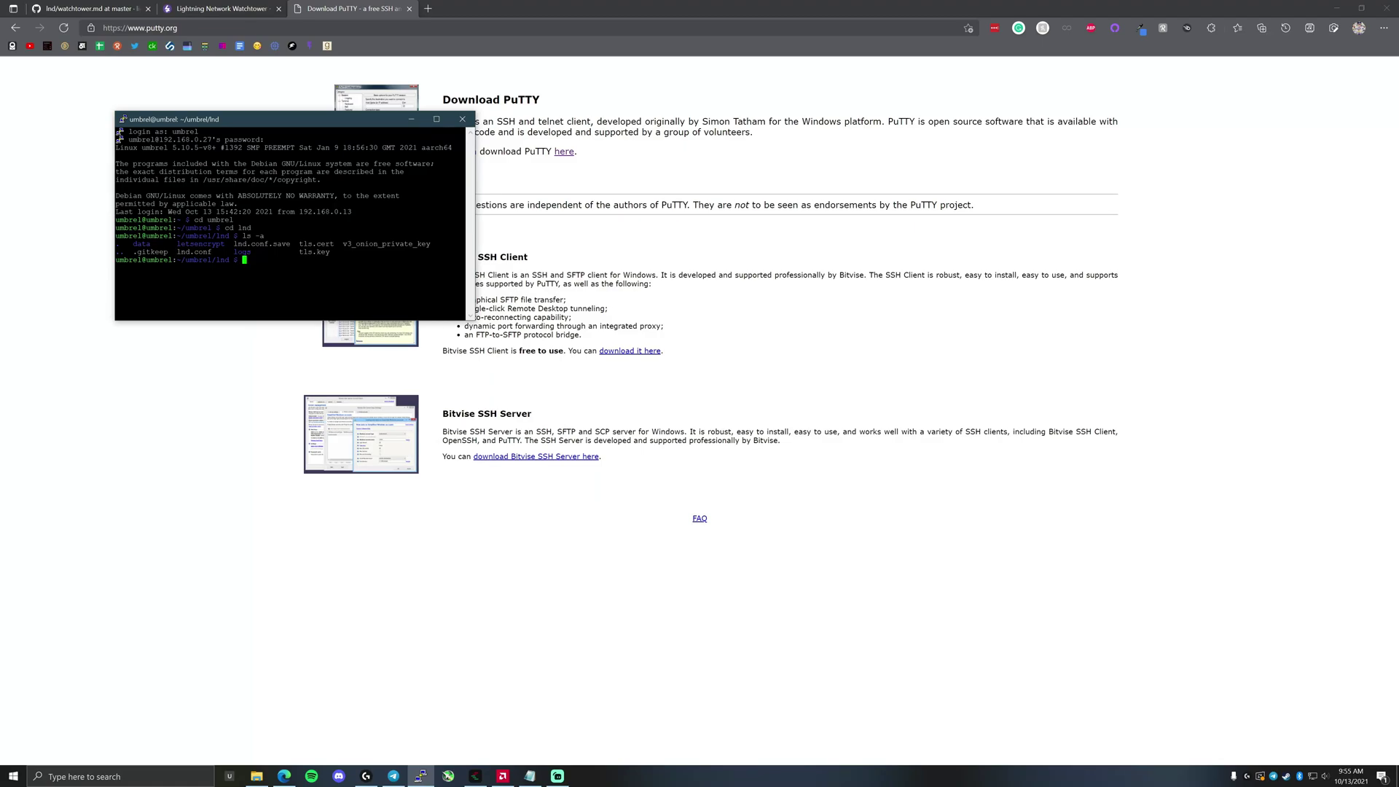
{"action": "type", "text": "sudo nano lnd.conf"}
{"action": "key", "text": "Return"}
{"action": "left_click_drag", "start_coordinate": [292, 118], "coordinate": [489, 371]}
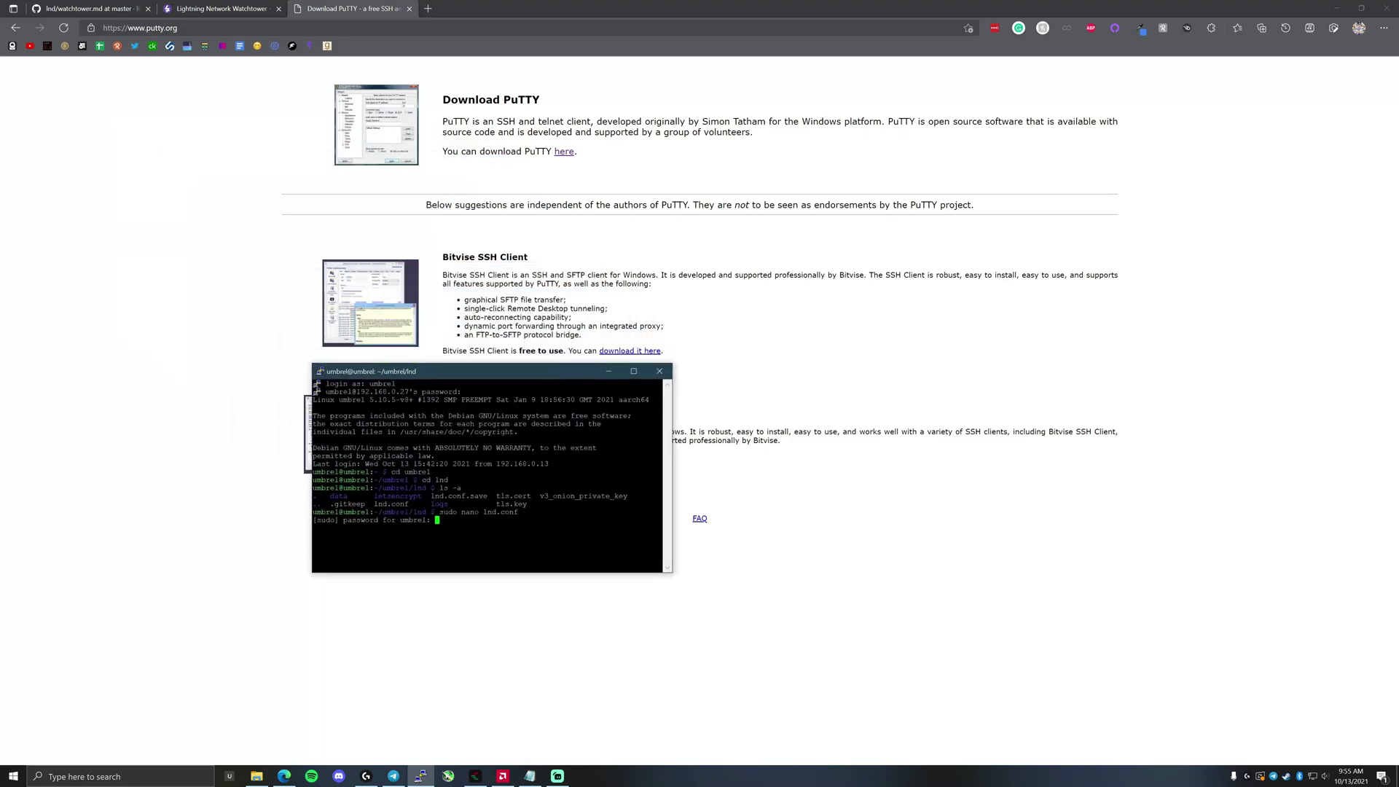
{"action": "left_click", "coordinate": [529, 776]}
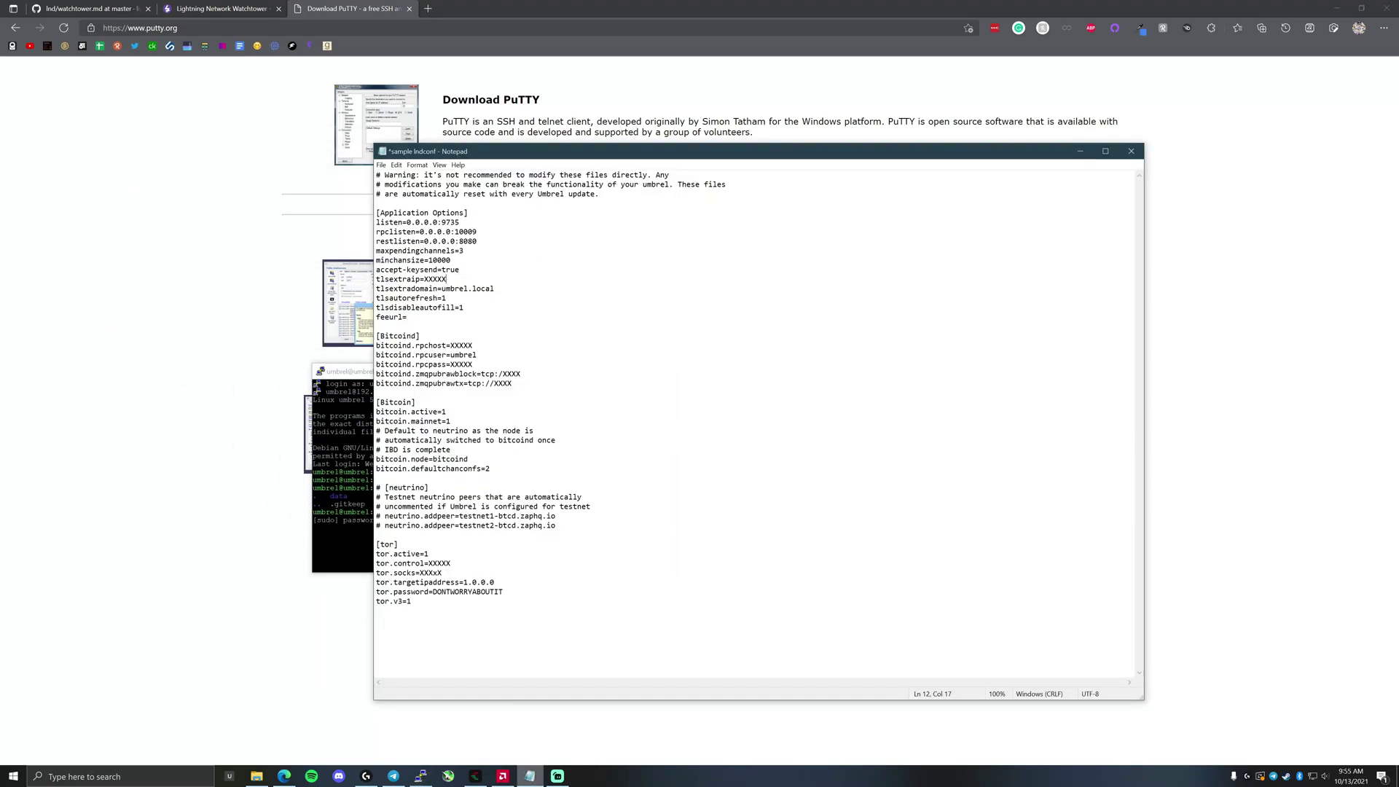
Step: Paste a [wtclient] section with wtclient.active=true below tor.v3=1 in the Notepad lnd.conf
{"action": "left_click_drag", "start_coordinate": [656, 151], "coordinate": [589, 153]}
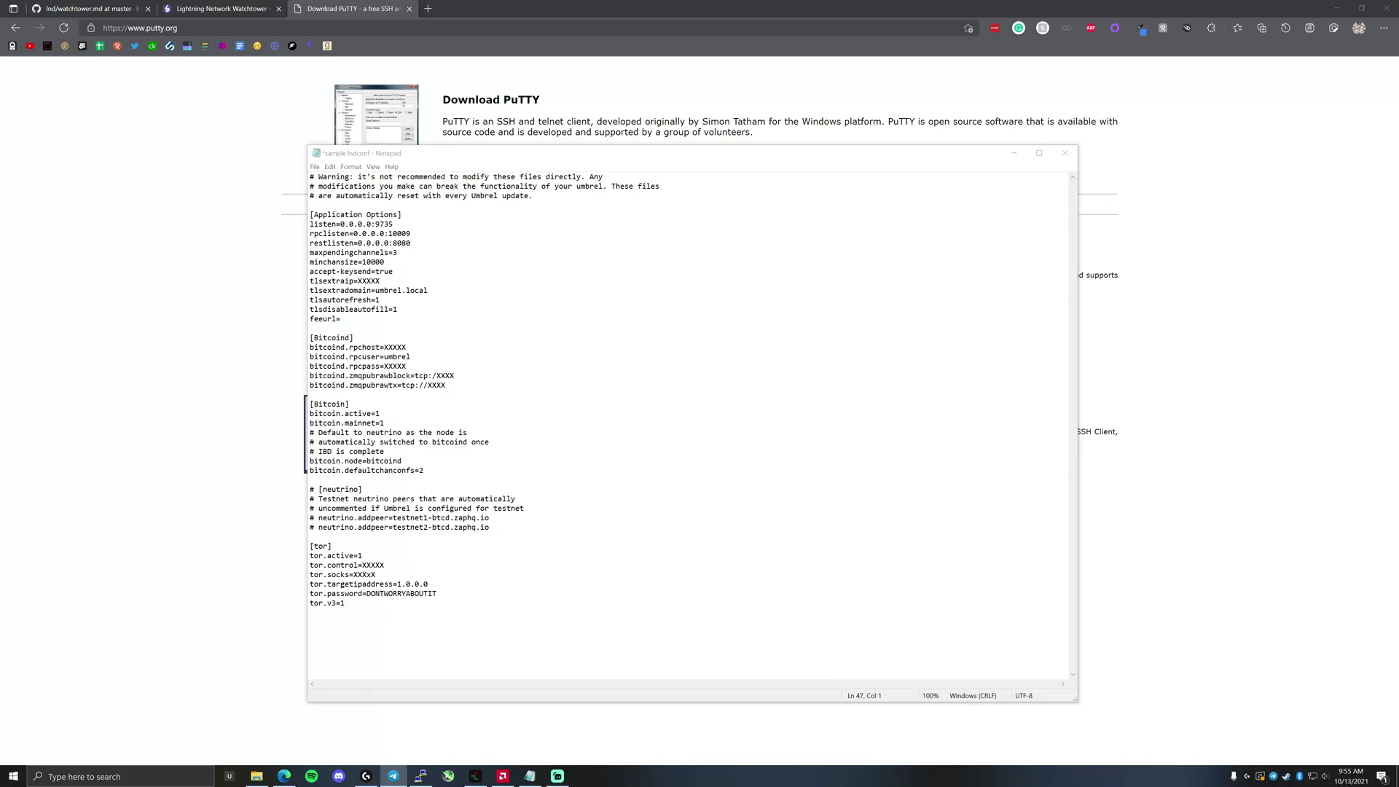
{"action": "key", "text": "alt+Tab"}
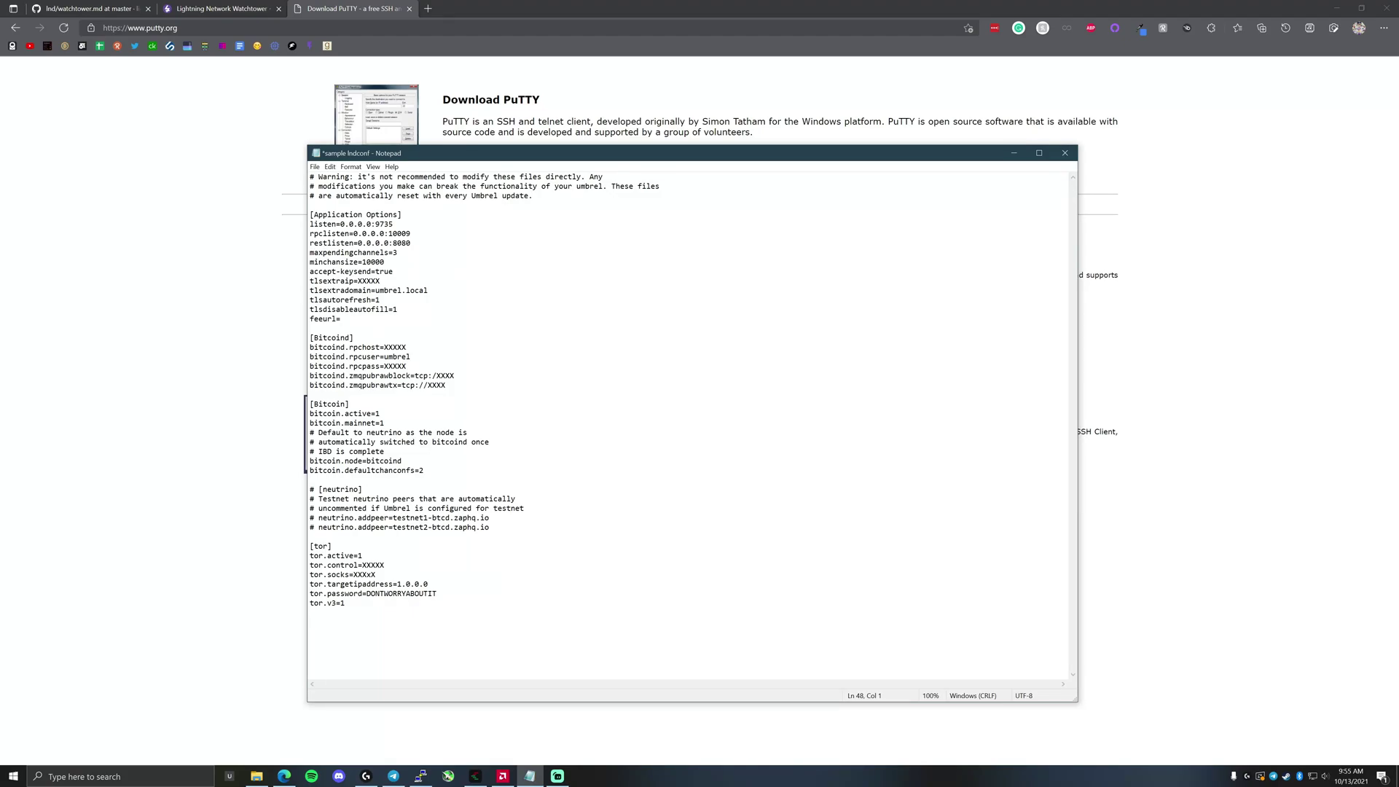
{"action": "type", "text": "[wtclient] wtclient.active=tru"}
Step: Remove the stray space before [wtclient] and select the section's lines in Notepad
{"action": "left_click", "coordinate": [313, 622]}
{"action": "key", "text": "BackSpace"}
{"action": "key", "text": "Up"}
{"action": "key", "text": "shift+Home"}
{"action": "key", "text": "End"}
{"action": "key", "text": "shift+Left"}
{"action": "key", "text": "shift+Left"}
{"action": "key", "text": "shift+Left"}
{"action": "key", "text": "shift+Left"}
{"action": "key", "text": "shift+Left"}
{"action": "key", "text": "shift+Left"}
{"action": "key", "text": "shift+Left"}
{"action": "key", "text": "shift+Left"}
{"action": "key", "text": "shift+Left"}
{"action": "key", "text": "shift+Left"}
{"action": "key", "text": "shift+Left"}
{"action": "key", "text": "shift+Left"}
{"action": "key", "text": "shift+Left"}
{"action": "key", "text": "shift+Left"}
{"action": "key", "text": "shift+Left"}
{"action": "key", "text": "shift+Left"}
{"action": "key", "text": "shift+Left"}
{"action": "key", "text": "shift+Left"}
{"action": "key", "text": "shift+Left"}
{"action": "key", "text": "shift+Left"}
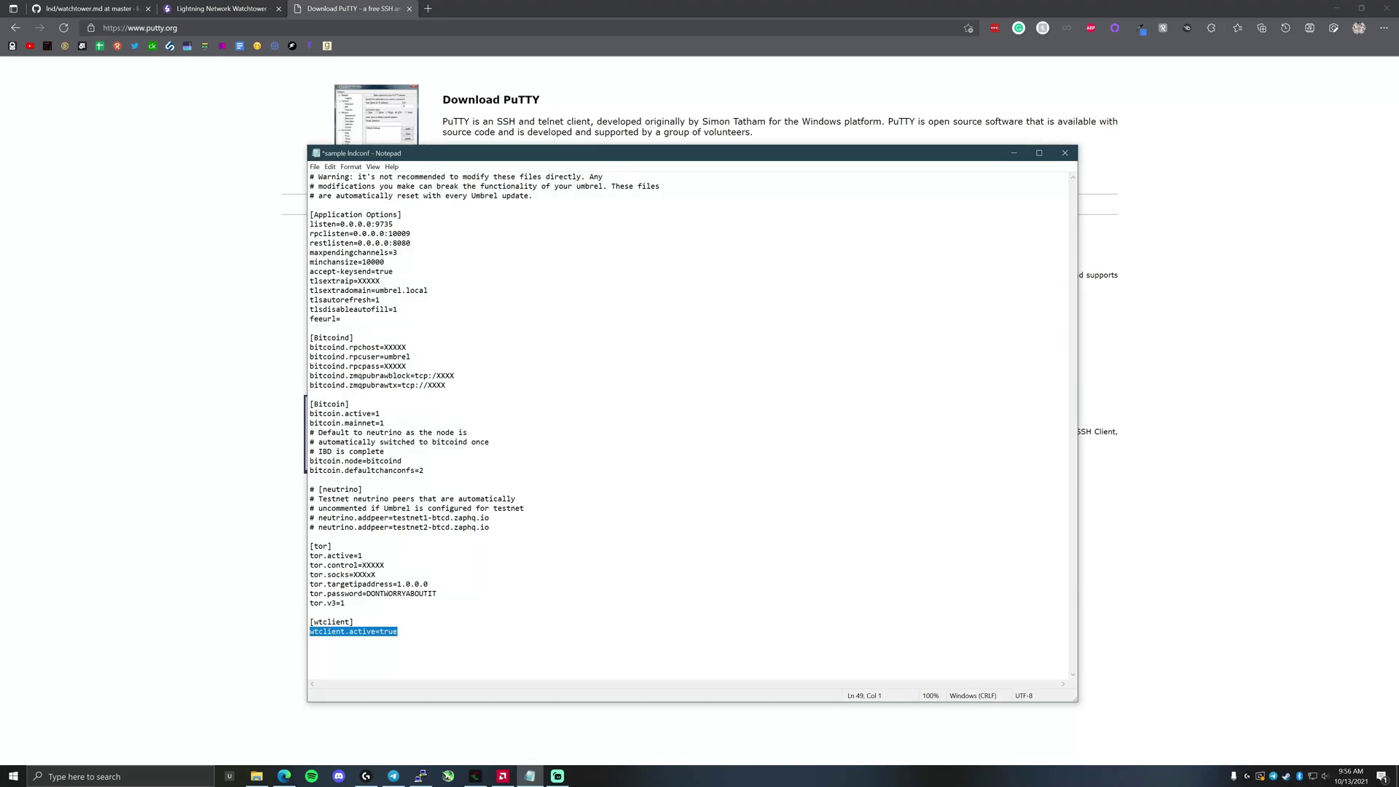
Step: Copy the lnd --wtclient.active command from the Lightning Network Watchtower page
{"action": "left_click", "coordinate": [221, 8]}
{"action": "left_click_drag", "start_coordinate": [536, 549], "coordinate": [602, 548]}
{"action": "left_click", "coordinate": [557, 578]}
{"action": "left_click", "coordinate": [353, 8]}
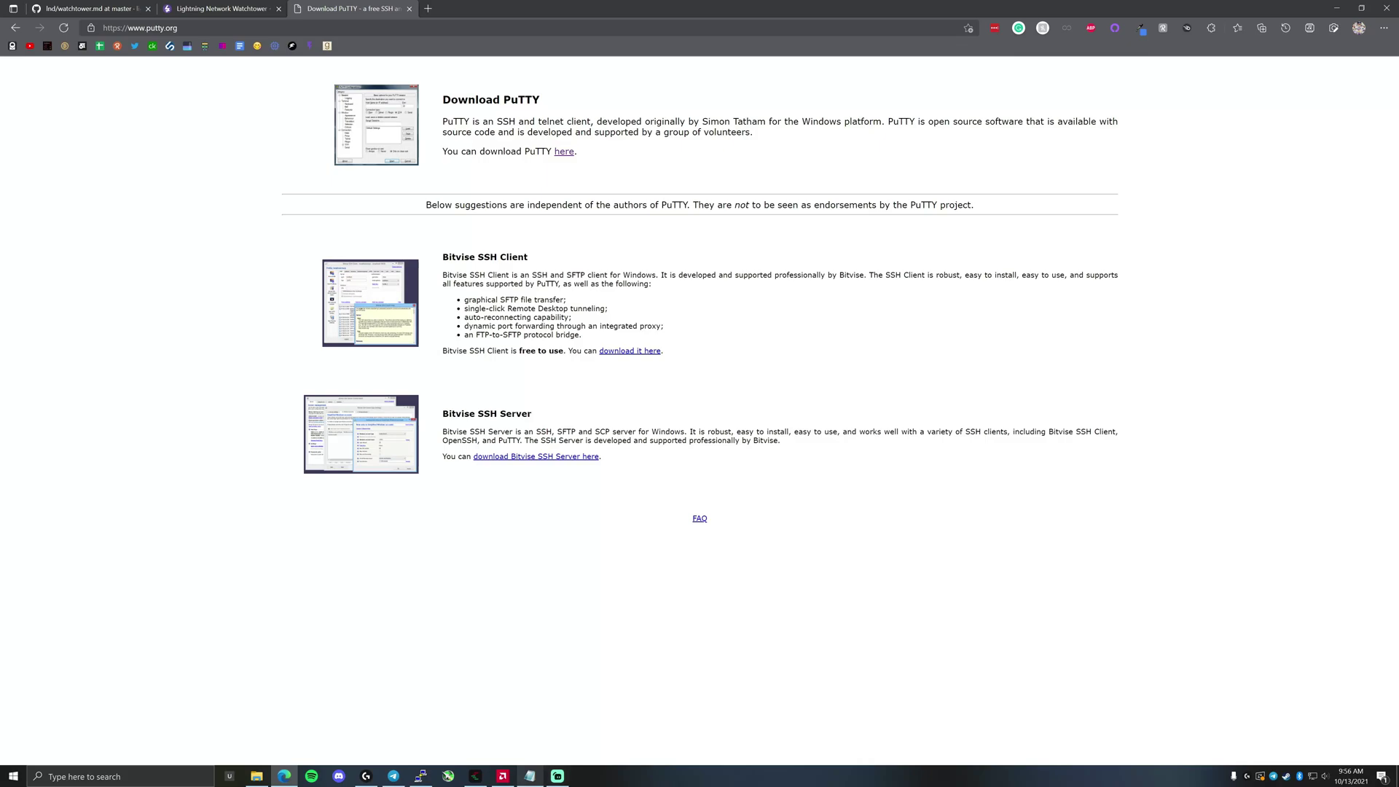
Step: In Notepad, reselect the [wtclient] header and the wtclient.active=true line
{"action": "left_click", "coordinate": [529, 775]}
{"action": "left_click", "coordinate": [355, 622]}
{"action": "left_click_drag", "start_coordinate": [354, 621], "coordinate": [309, 621]}
{"action": "left_click", "coordinate": [397, 631]}
{"action": "left_click_drag", "start_coordinate": [398, 631], "coordinate": [310, 631]}
{"action": "left_click", "coordinate": [311, 640]}
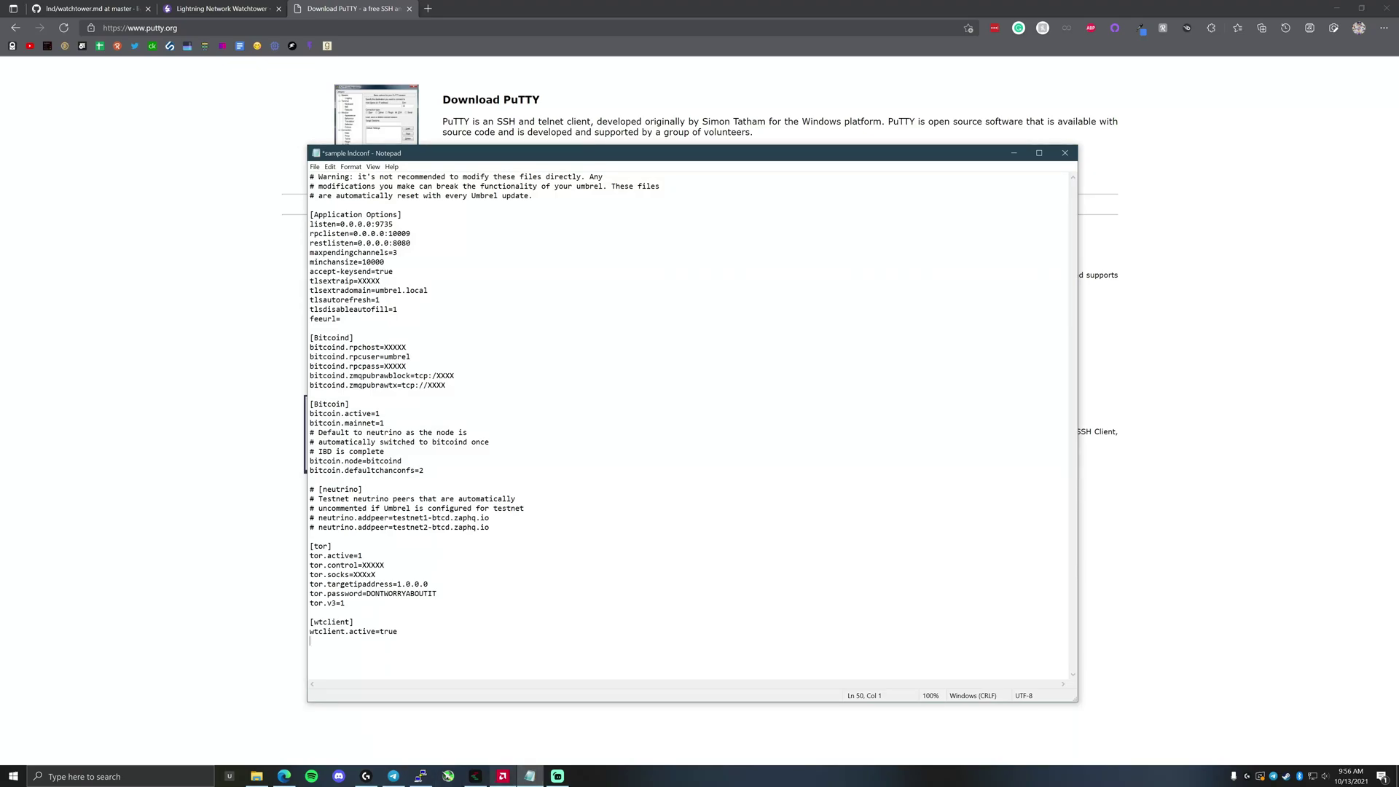
Step: Minimize the PuTTY terminal and return to the Notepad config
{"action": "left_click", "coordinate": [420, 776]}
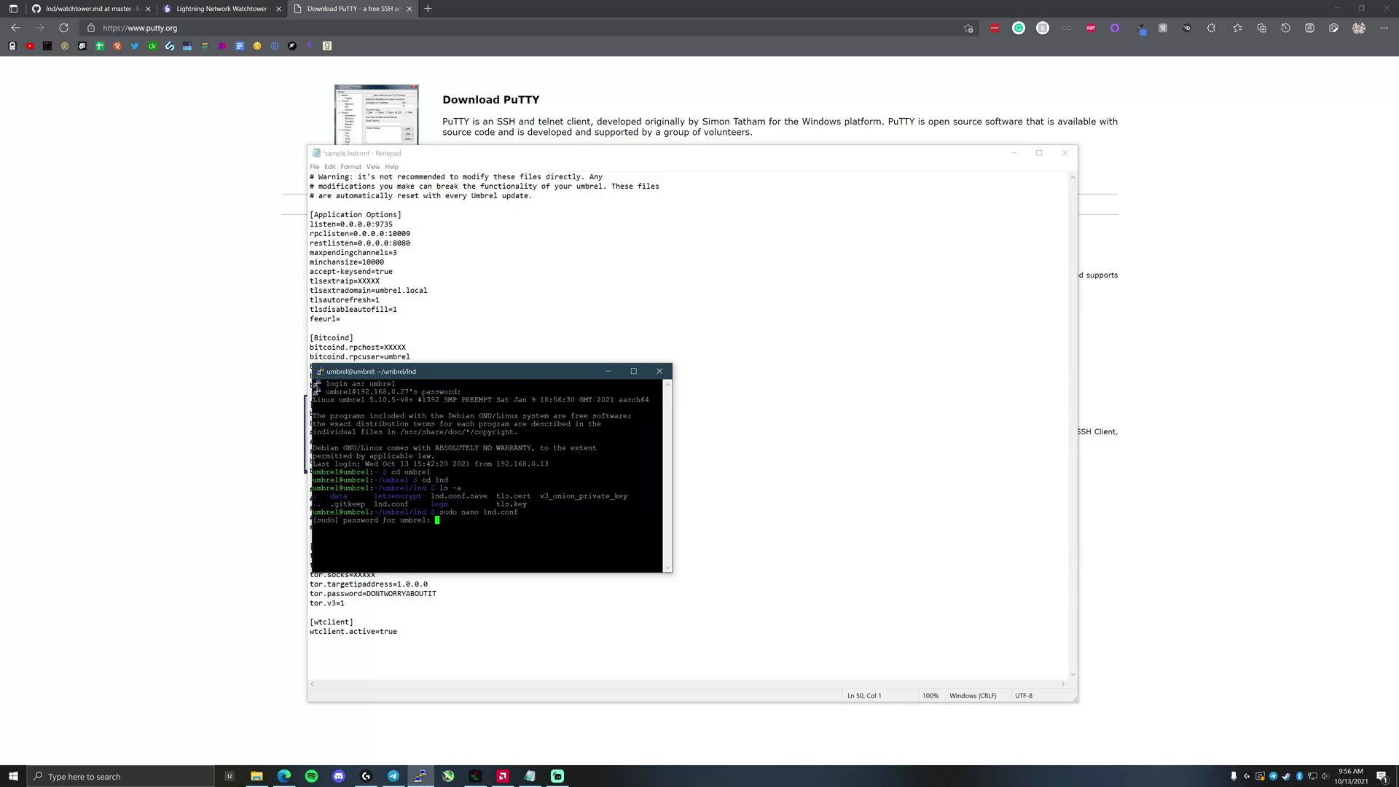
{"action": "key", "text": "super+Down"}
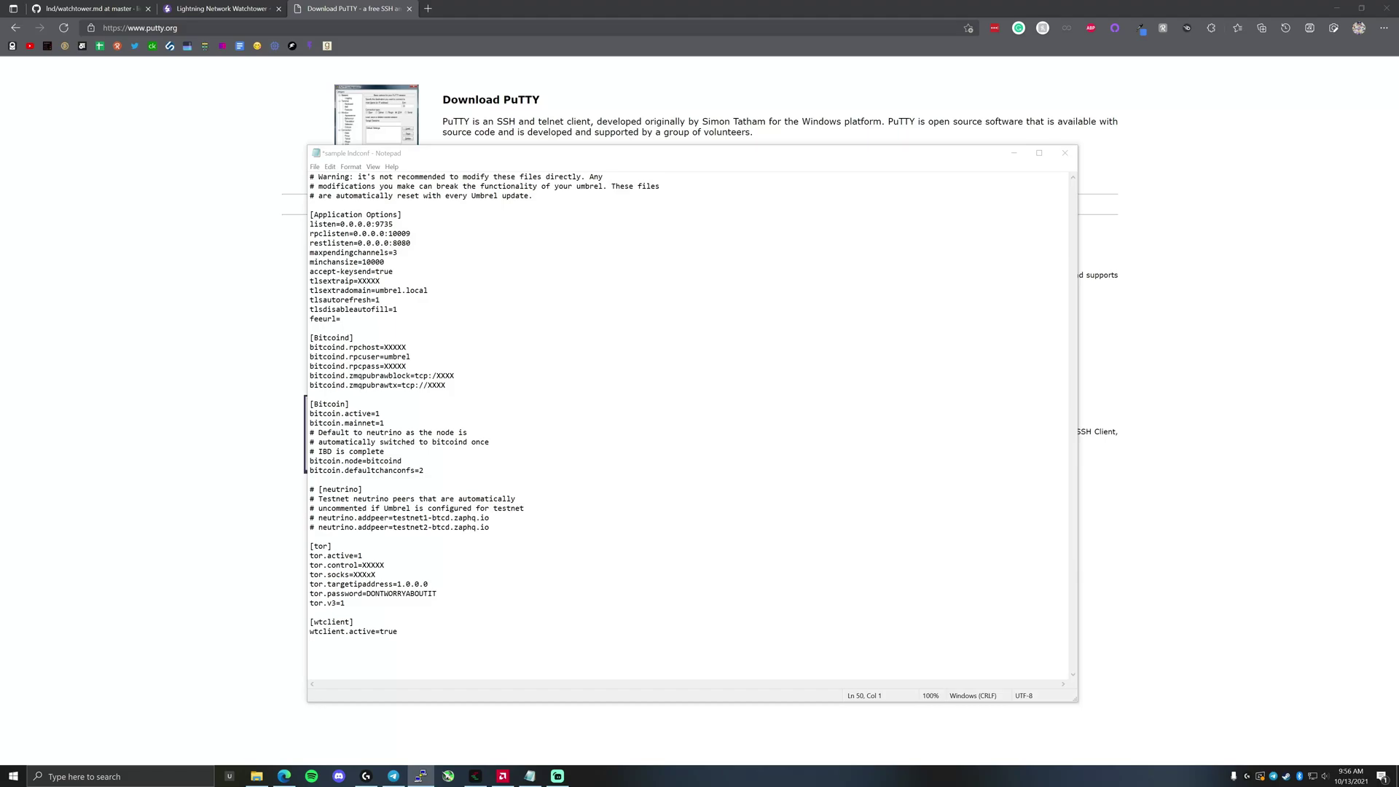
{"action": "key", "text": "alt+Tab"}
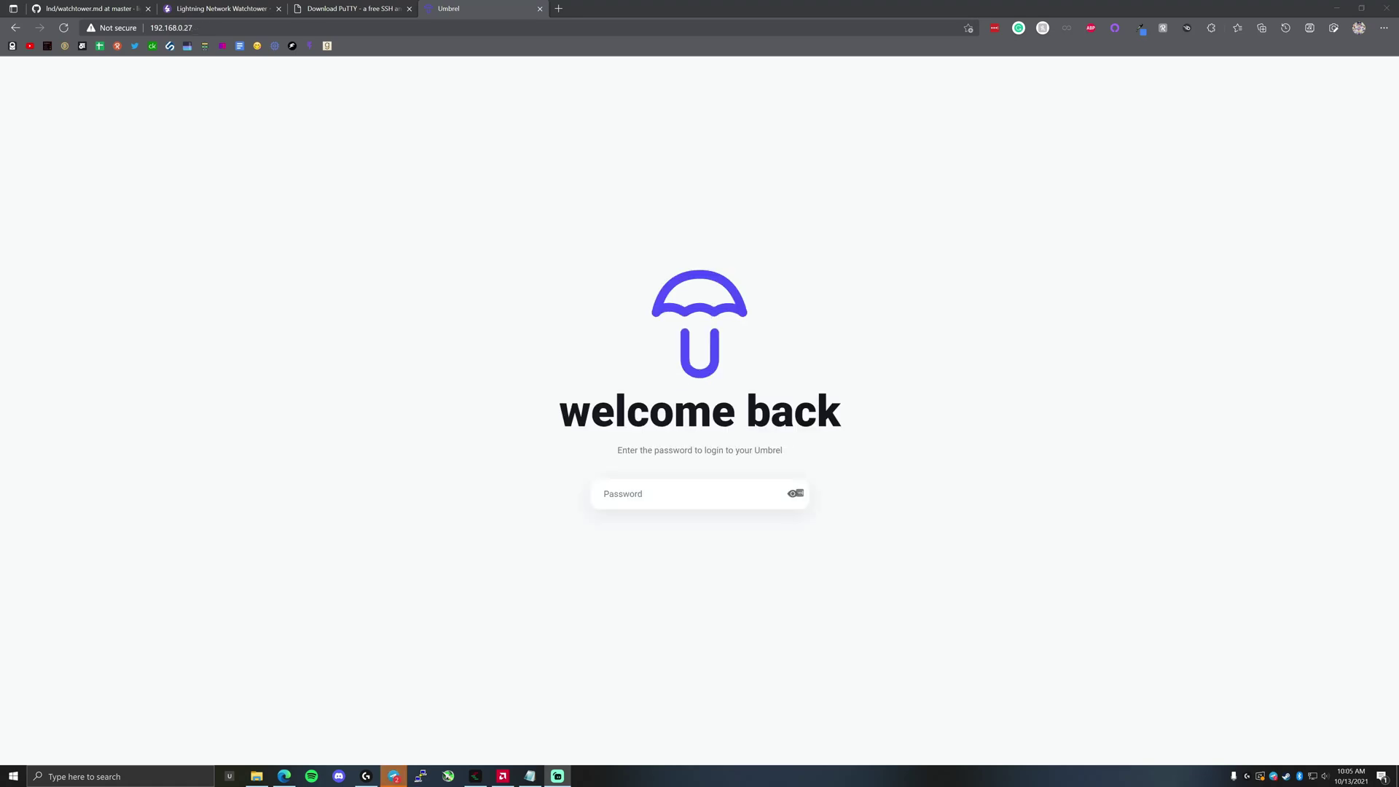
Step: Open a new SSH session to 192.168.0.27 and log in as umbrel
{"action": "left_click", "coordinate": [421, 776]}
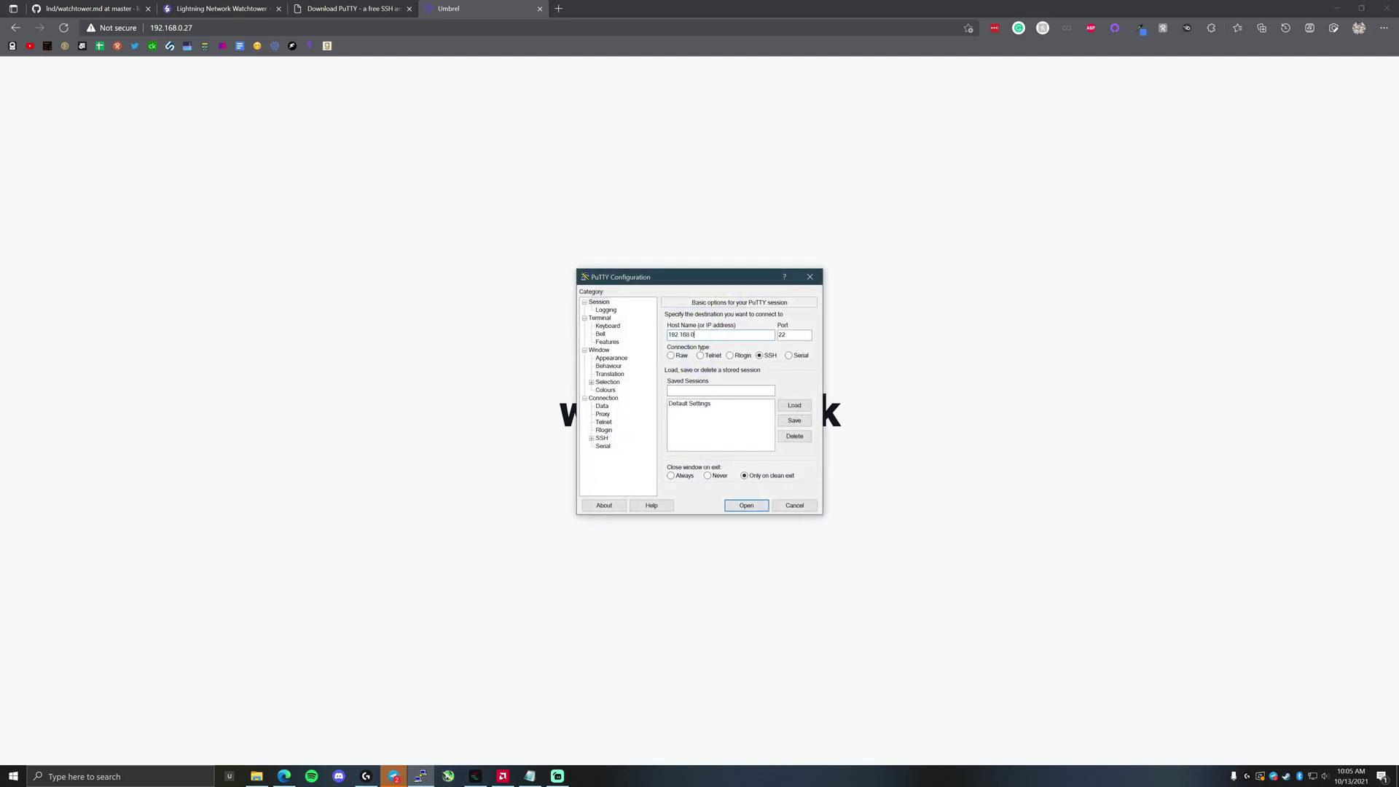
{"action": "key", "text": "Return"}
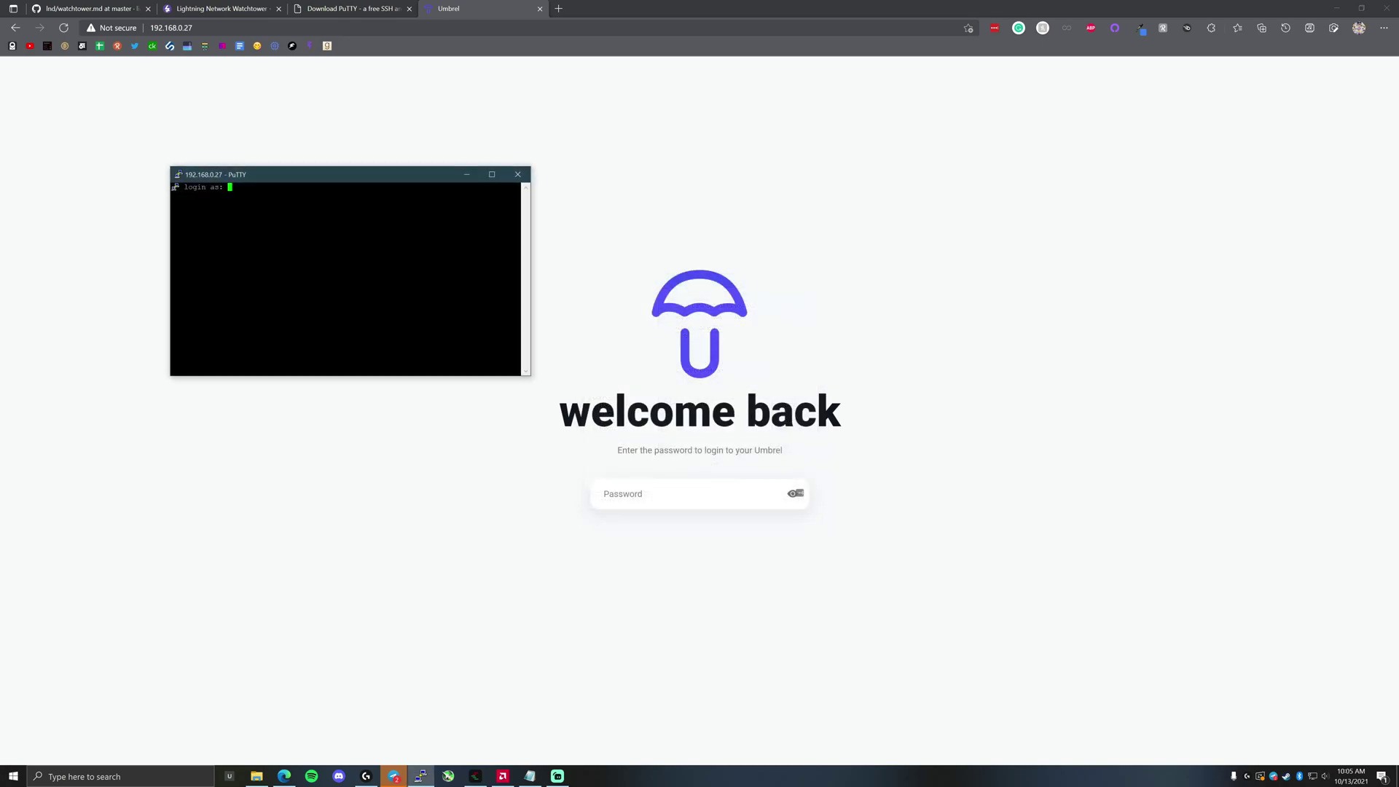
{"action": "type", "text": "umbrel"}
{"action": "key", "text": "Return"}
{"action": "key", "text": "Return"}
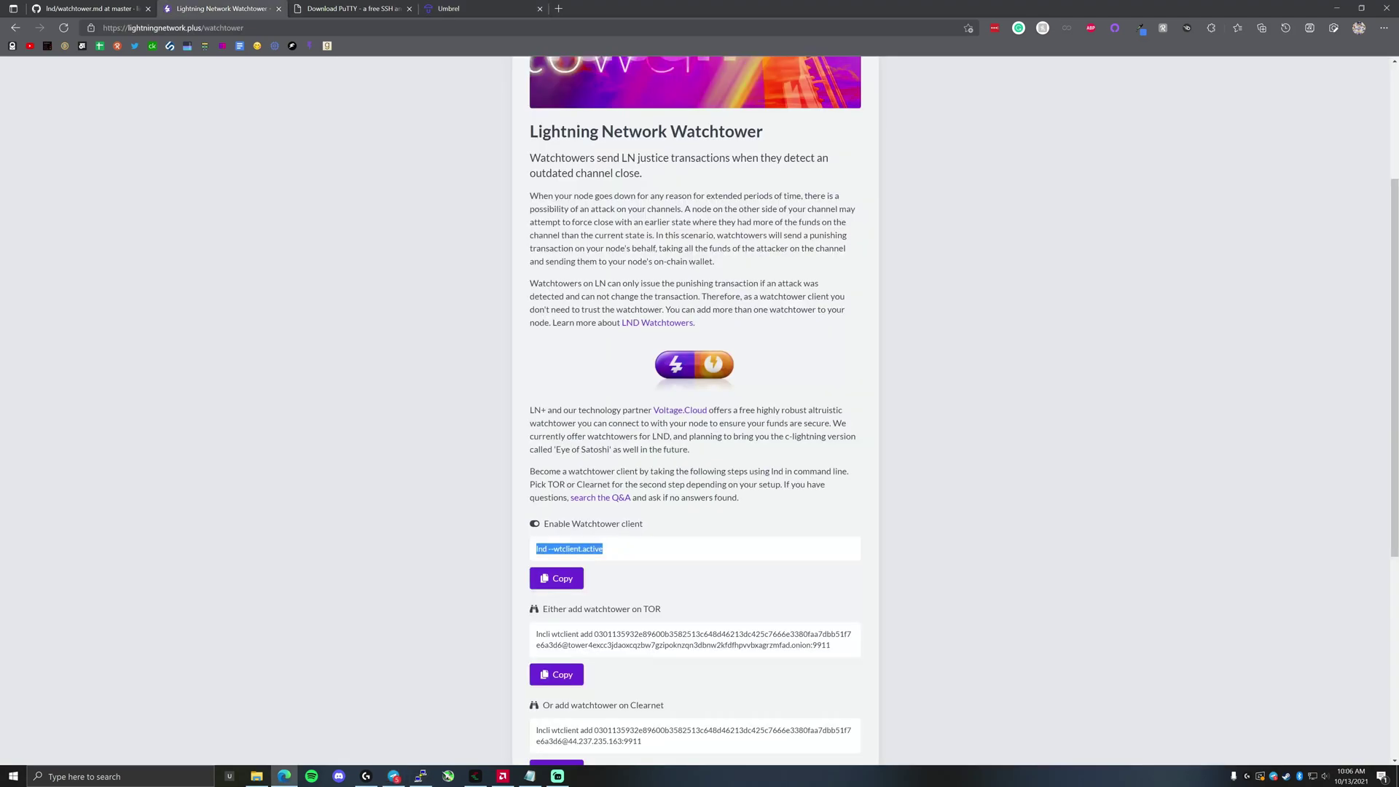
Step: Paste and run the 'docker exec -it lnd lncli wtclient add …onion:9911' command
{"action": "scroll", "coordinate": [695, 408], "scroll_direction": "down", "scroll_amount": 3}
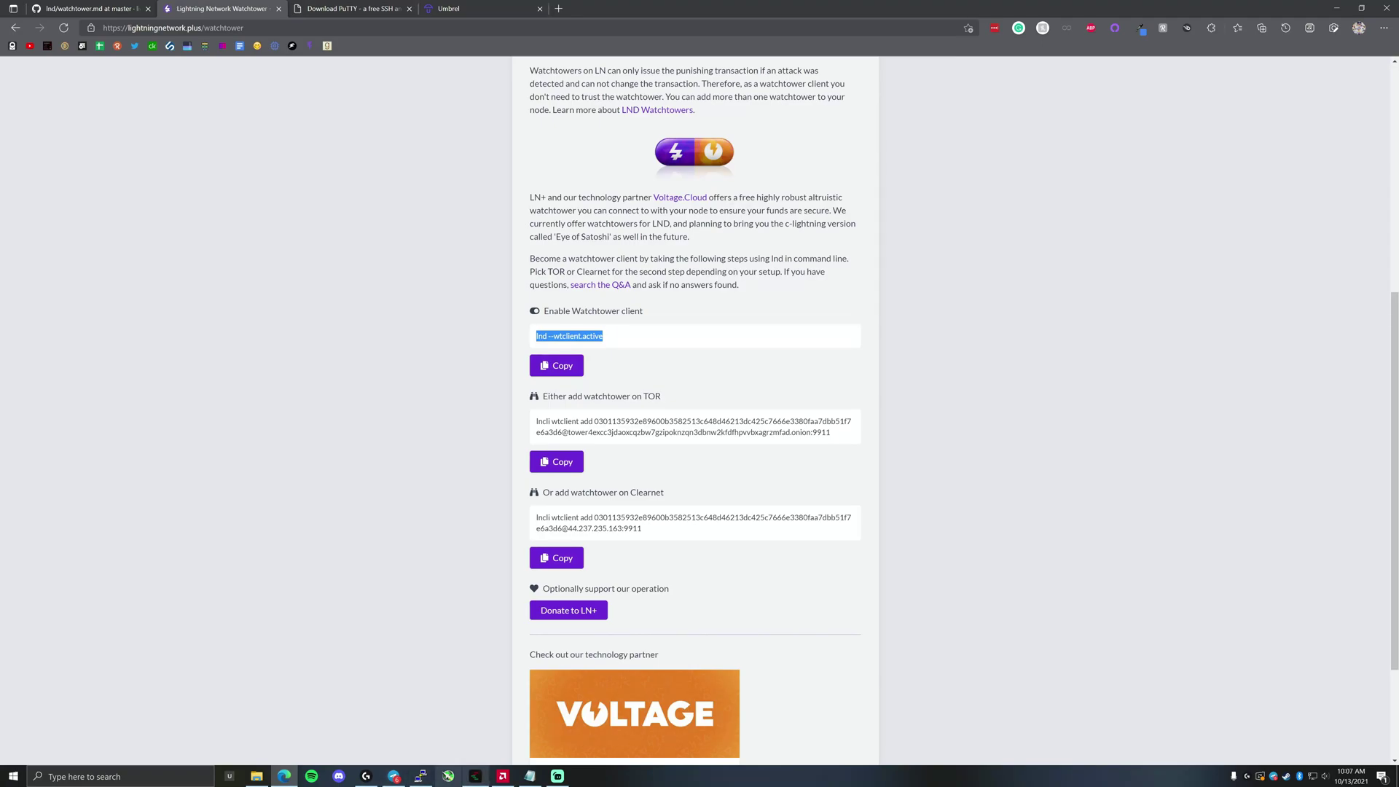
{"action": "left_click", "coordinate": [421, 776]}
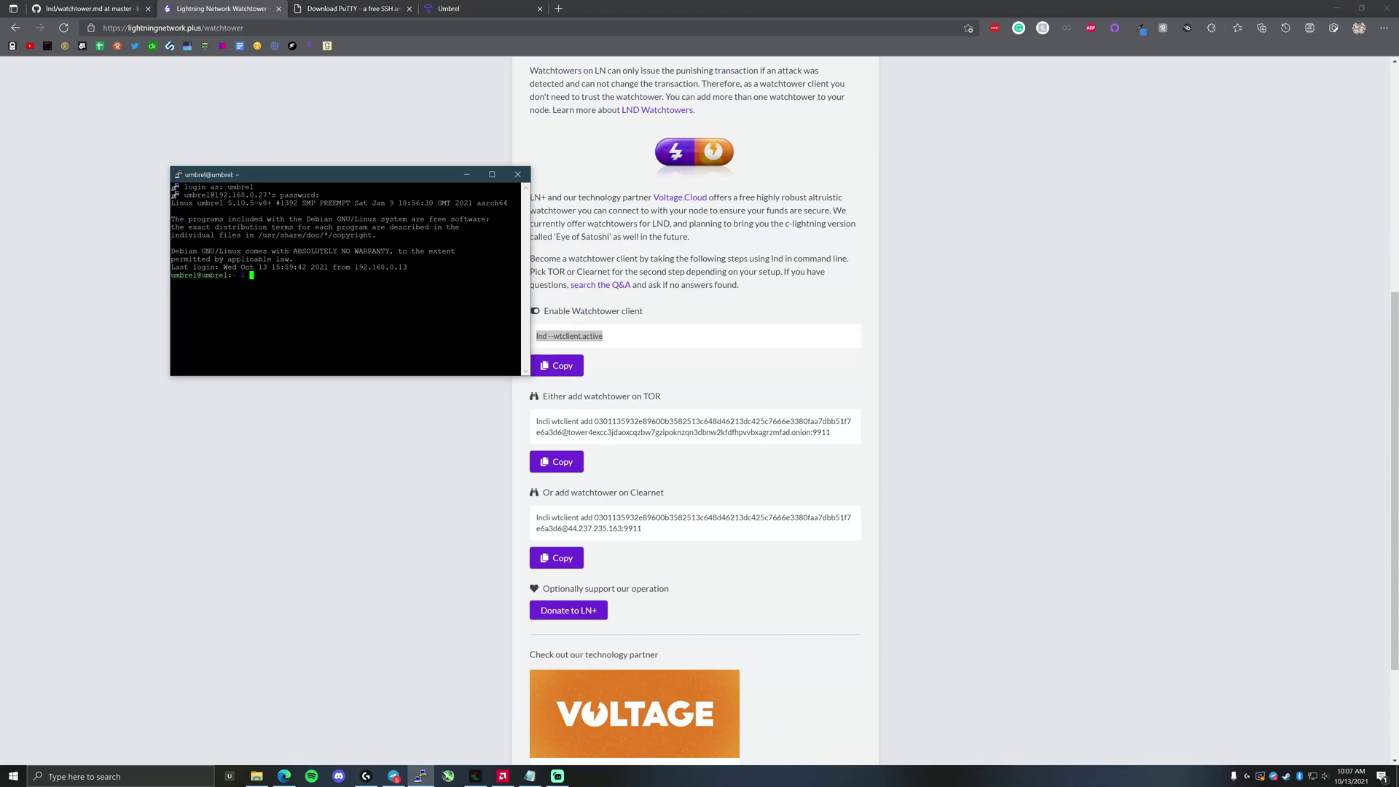
{"action": "left_click_drag", "start_coordinate": [172, 275], "coordinate": [521, 283]}
{"action": "left_click", "coordinate": [520, 283]}
{"action": "key", "text": "Return"}
{"action": "key", "text": "Return"}
{"action": "key", "text": "shift+Insert"}
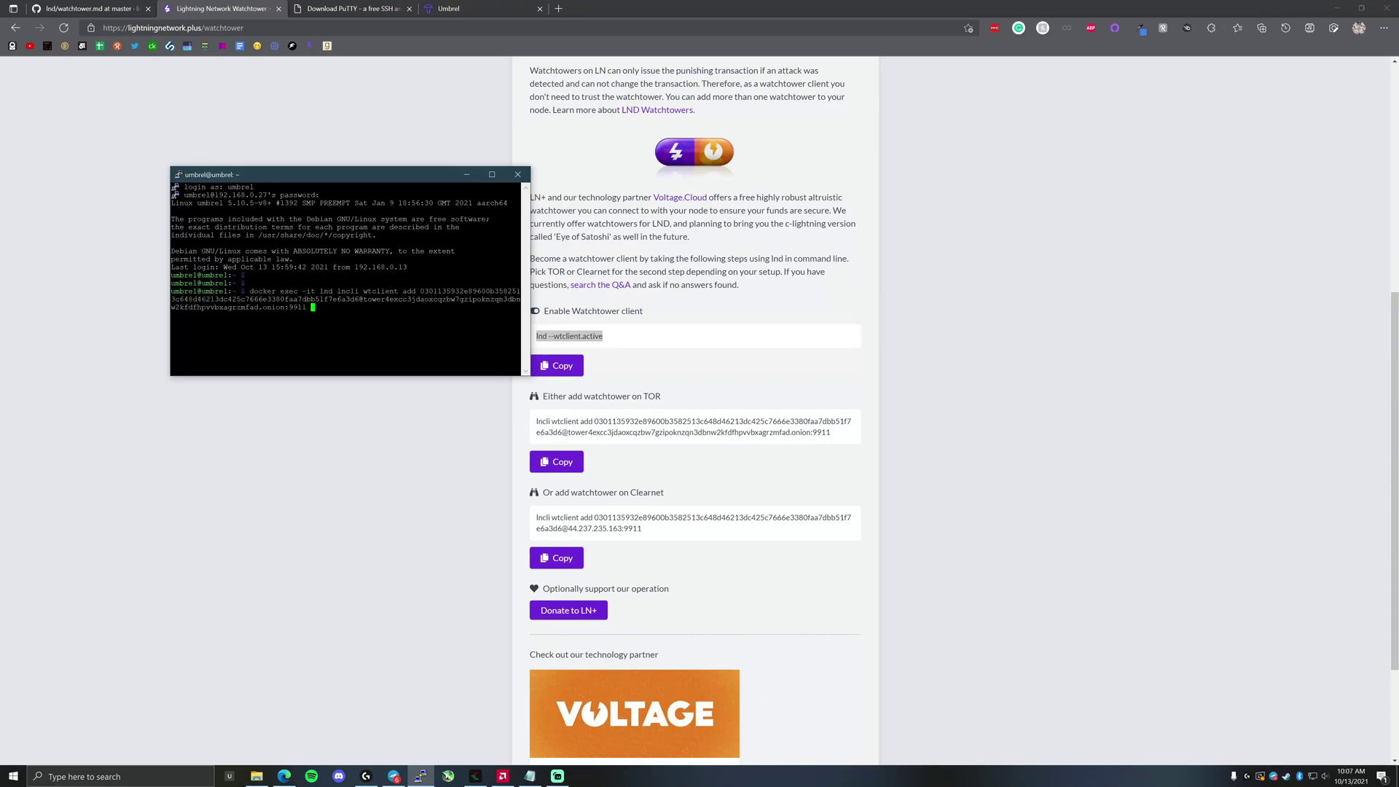
{"action": "key", "text": "Up"}
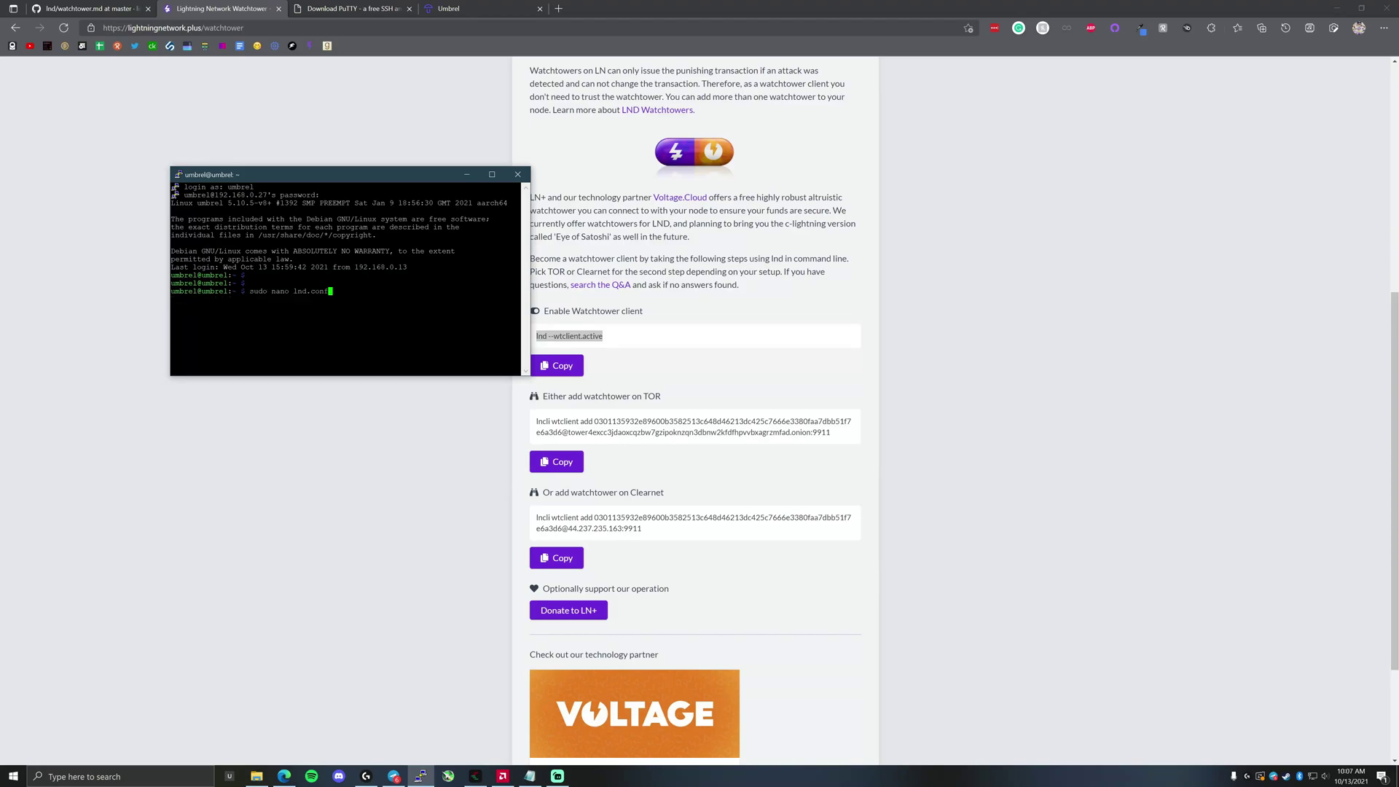
{"action": "key", "text": "Down"}
{"action": "key", "text": "Return"}
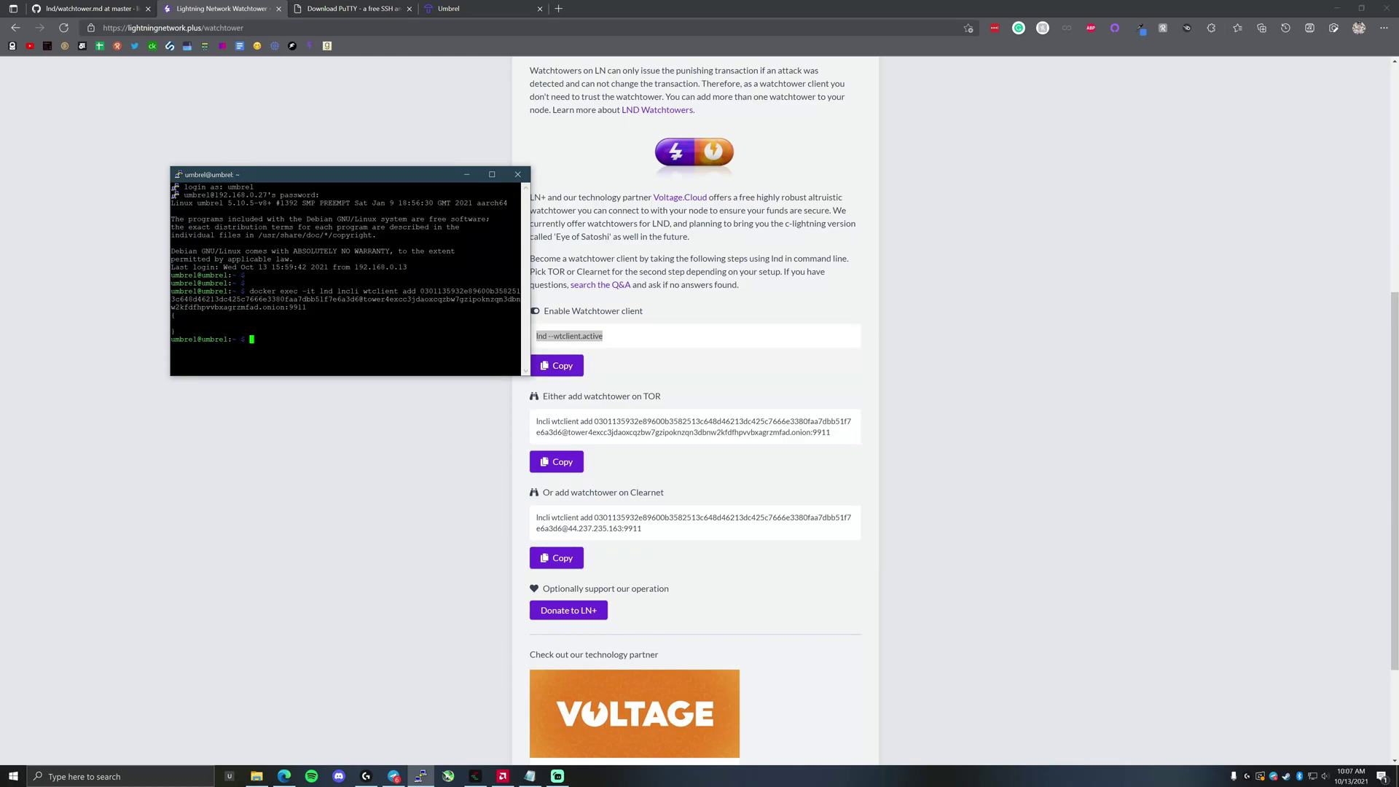
Step: Run 'docker exec lnd lncli wtclient towers', widen the terminal, then view GitHub's watchtower.md
{"action": "type", "text": "docker exec lnd lncli wtclient towers"}
{"action": "key", "text": "Return"}
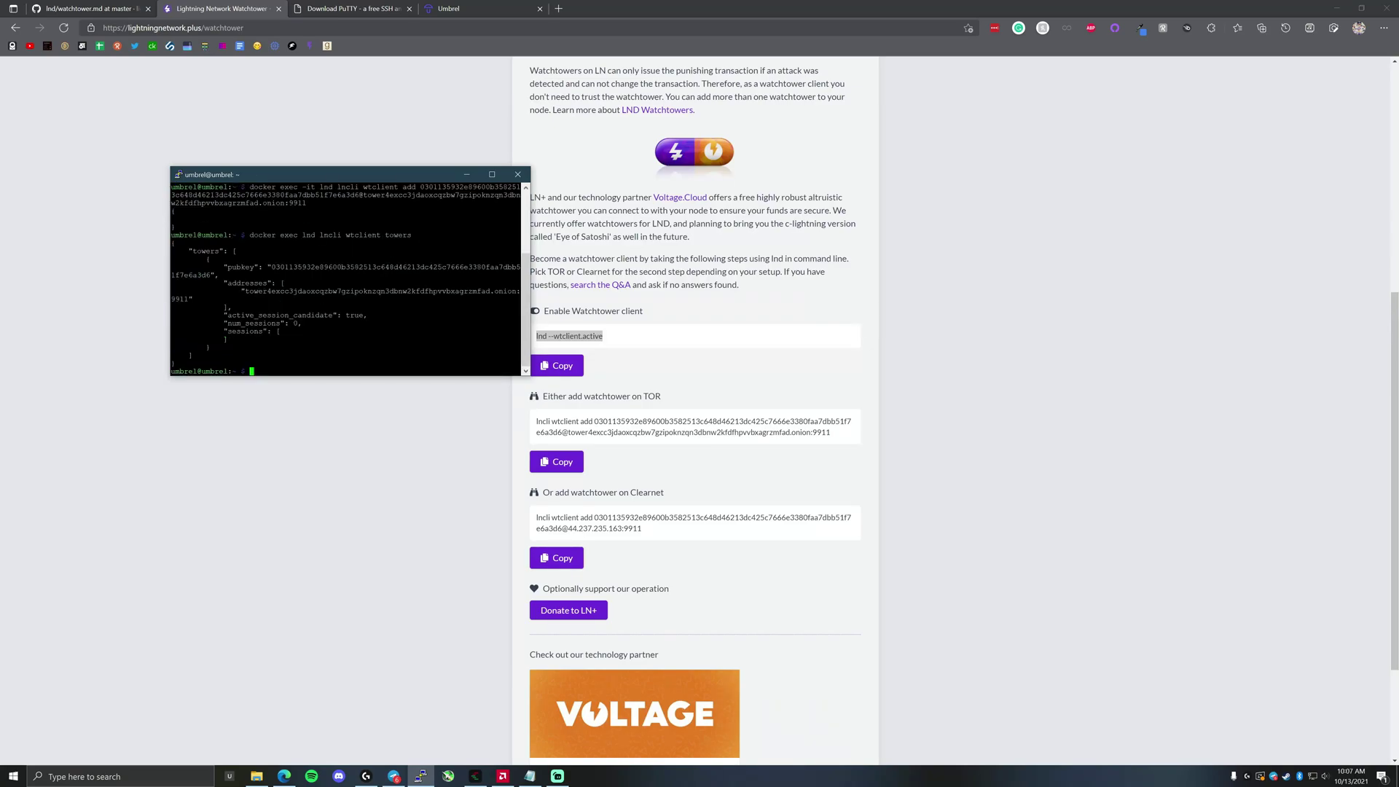
{"action": "left_click_drag", "start_coordinate": [530, 276], "coordinate": [601, 277]}
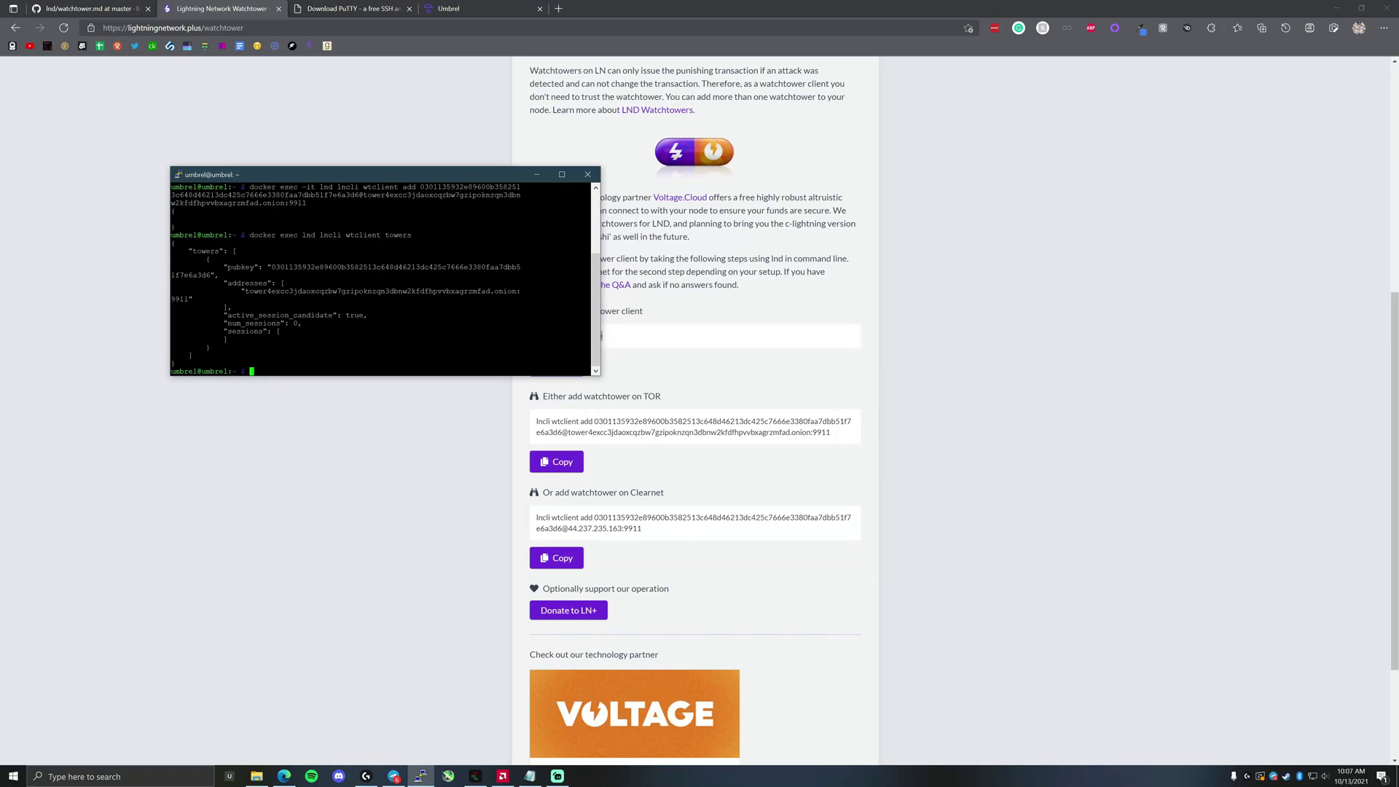
{"action": "key", "text": "alt+Tab"}
{"action": "key", "text": "ctrl+1"}
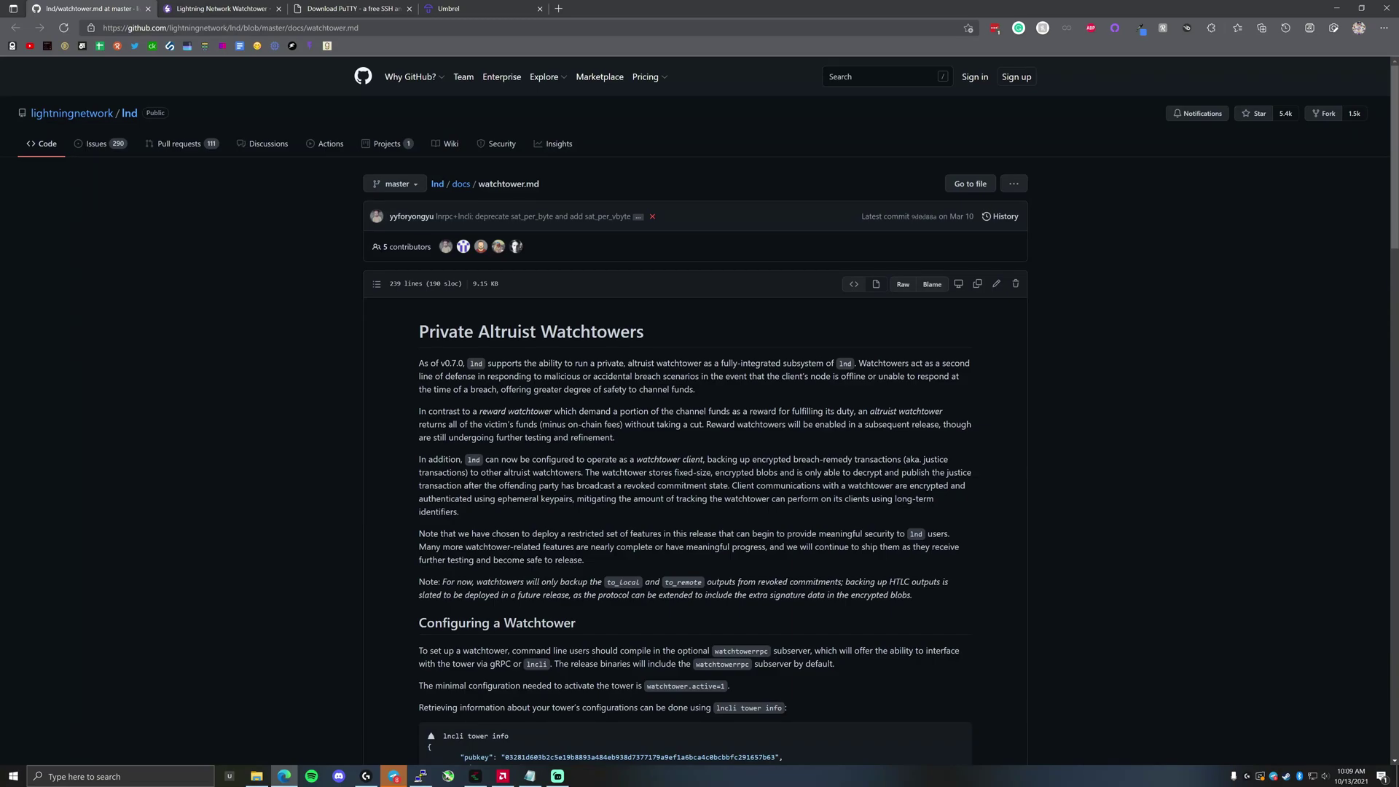
{"action": "scroll", "coordinate": [699, 411], "scroll_direction": "down", "scroll_amount": 2}
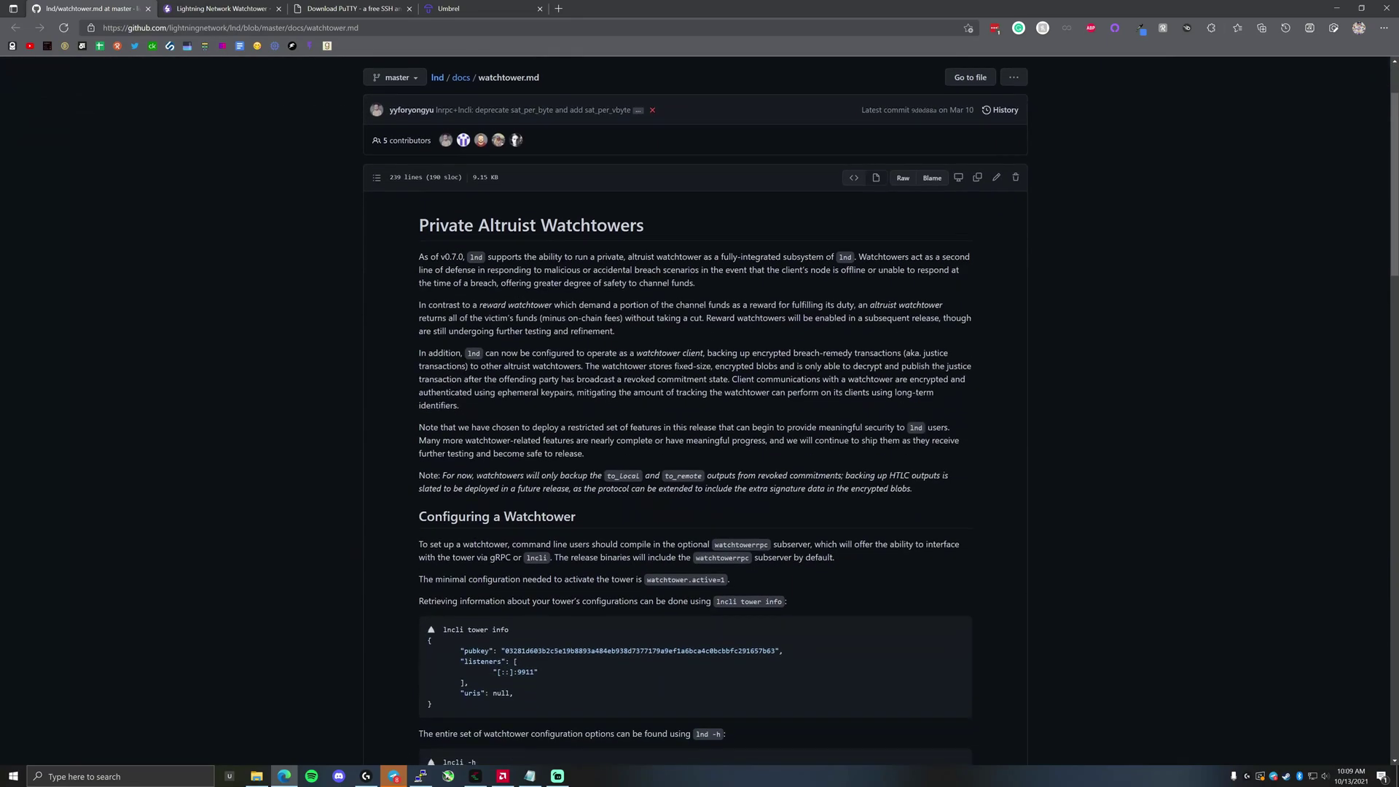
{"action": "scroll", "coordinate": [699, 411], "scroll_direction": "up", "scroll_amount": 2}
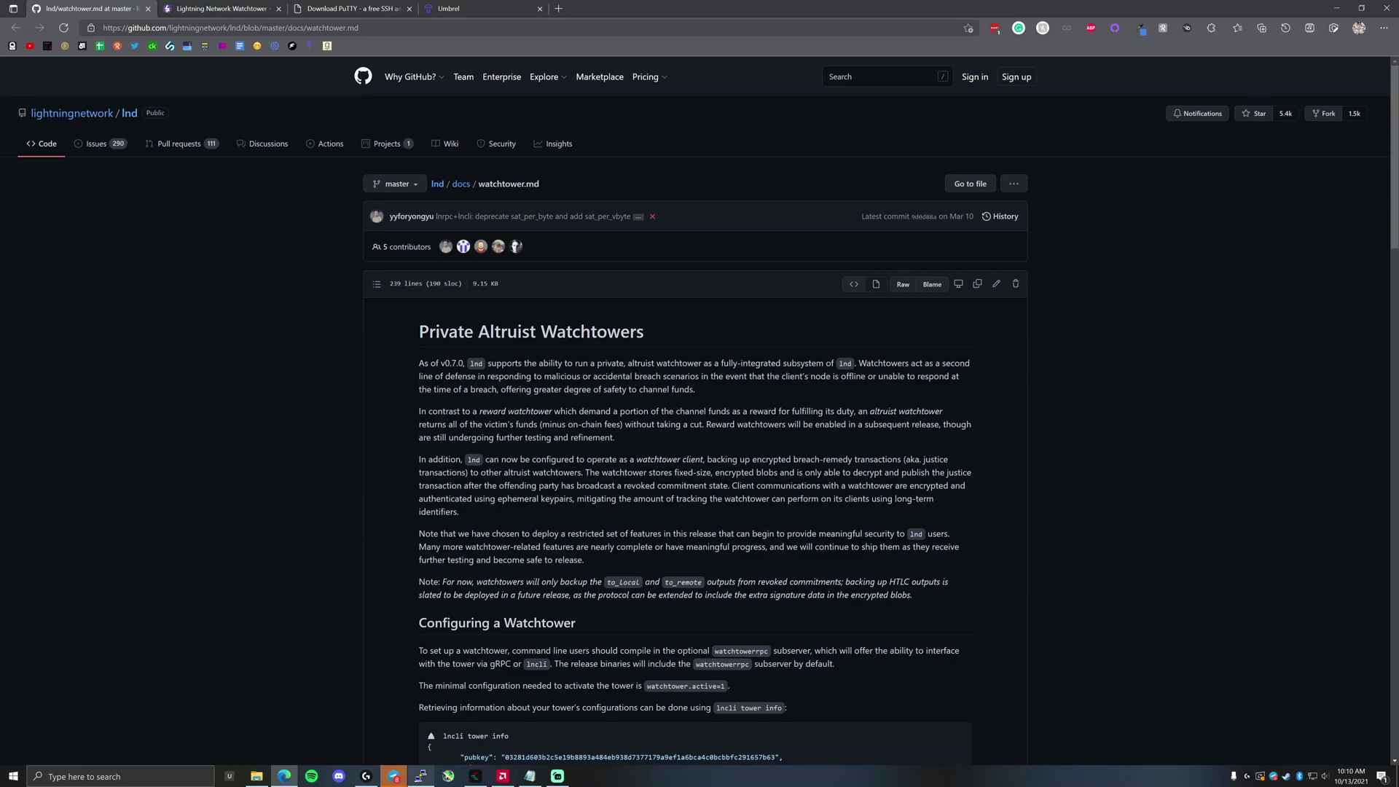
{"action": "left_click", "coordinate": [420, 776]}
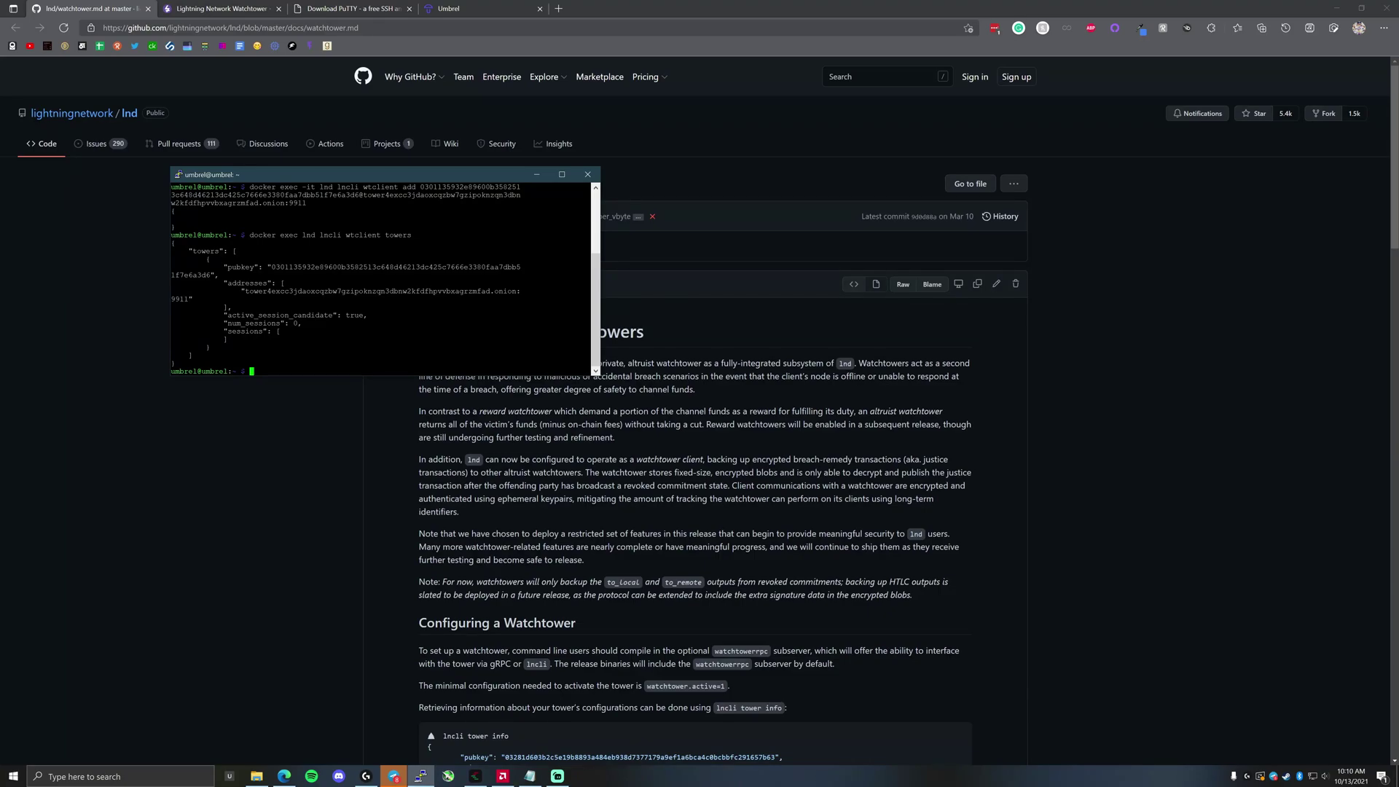
Step: Rerun 'docker exec lnd lncli wtclient towers', showing the tower active with 0 sessions
{"action": "key", "text": "Up"}
{"action": "key", "text": "Return"}
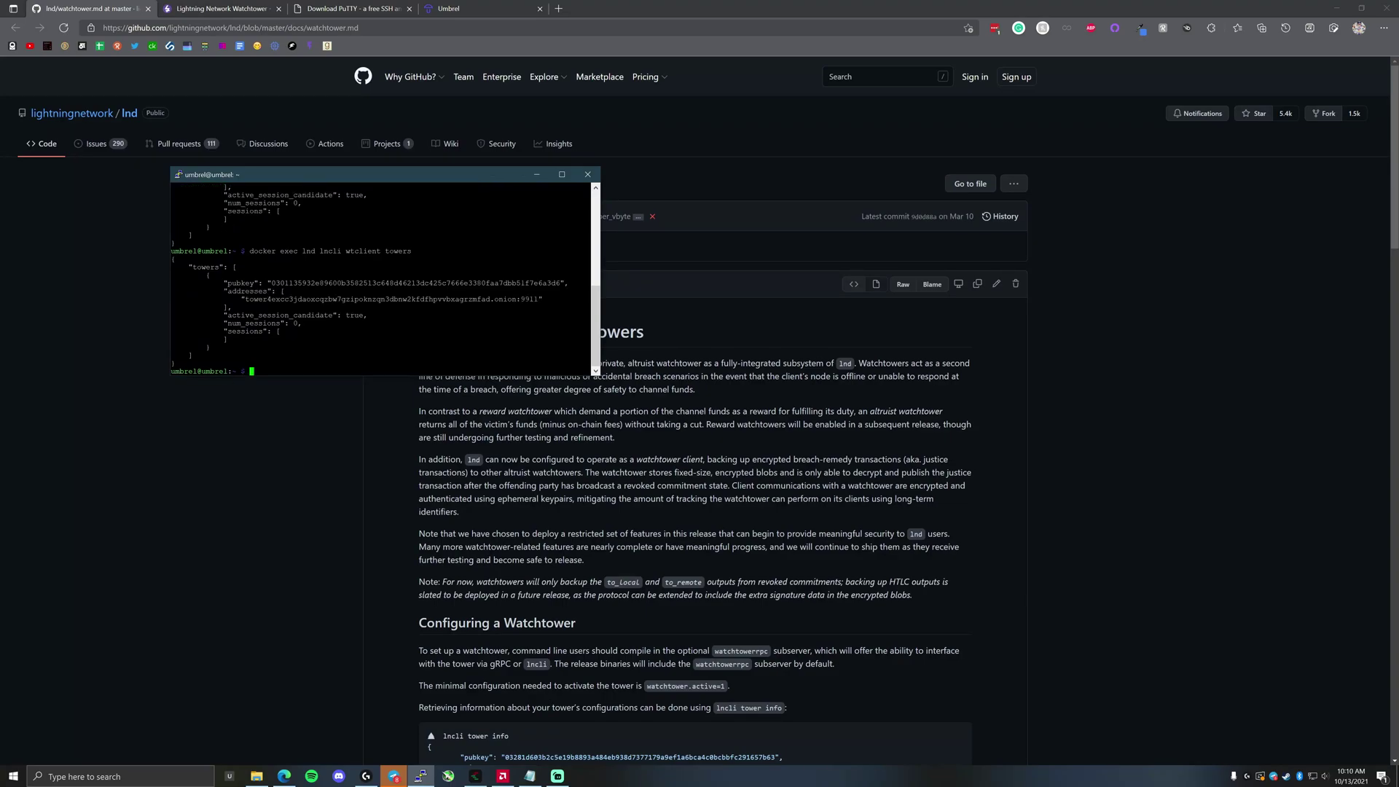